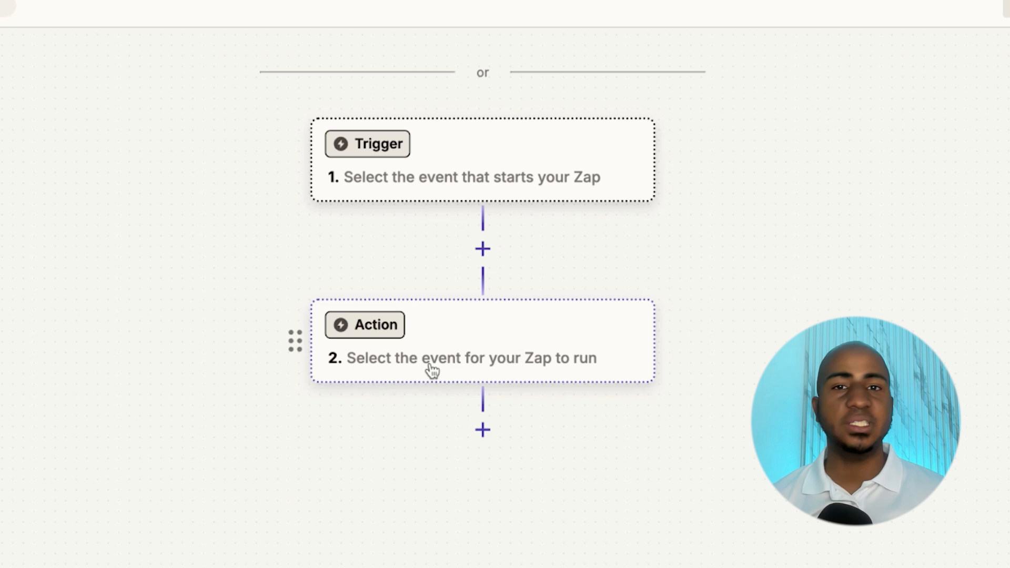
# - Set the trigger to Schedule by Zapier, every month on day 15 at 1:00 PM
pyautogui.click(414, 179)
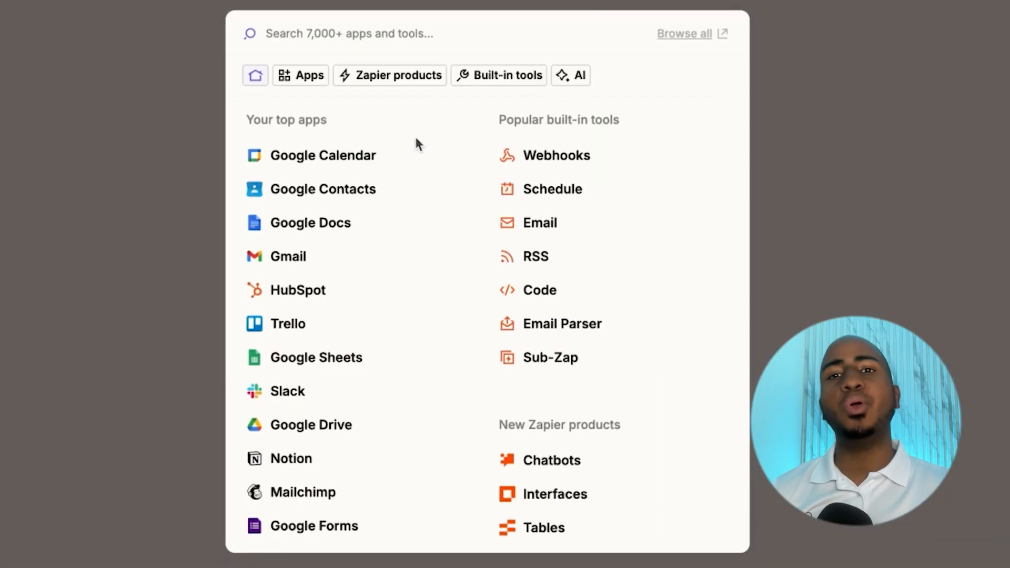
pyautogui.click(544, 190)
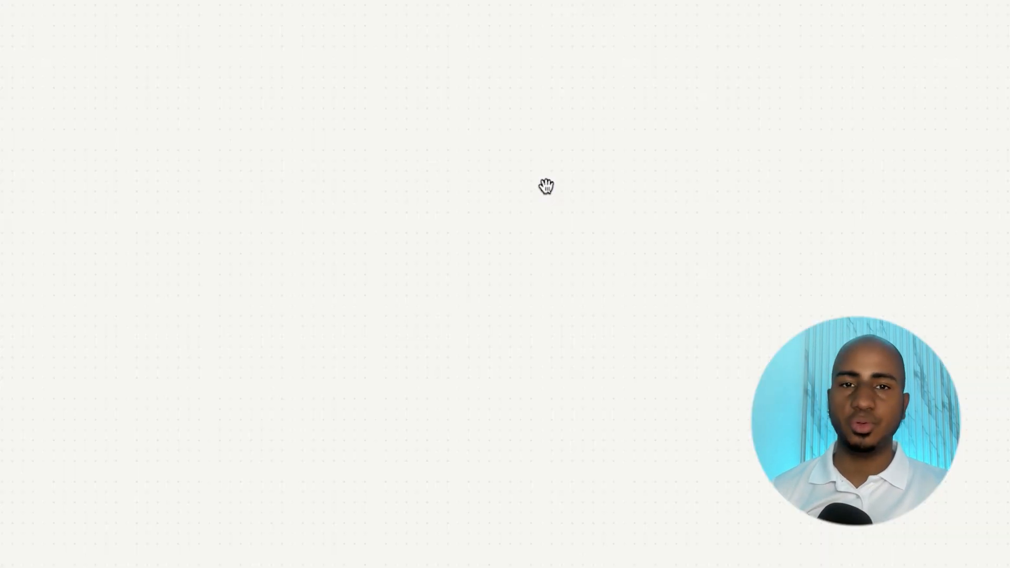
pyautogui.click(997, 232)
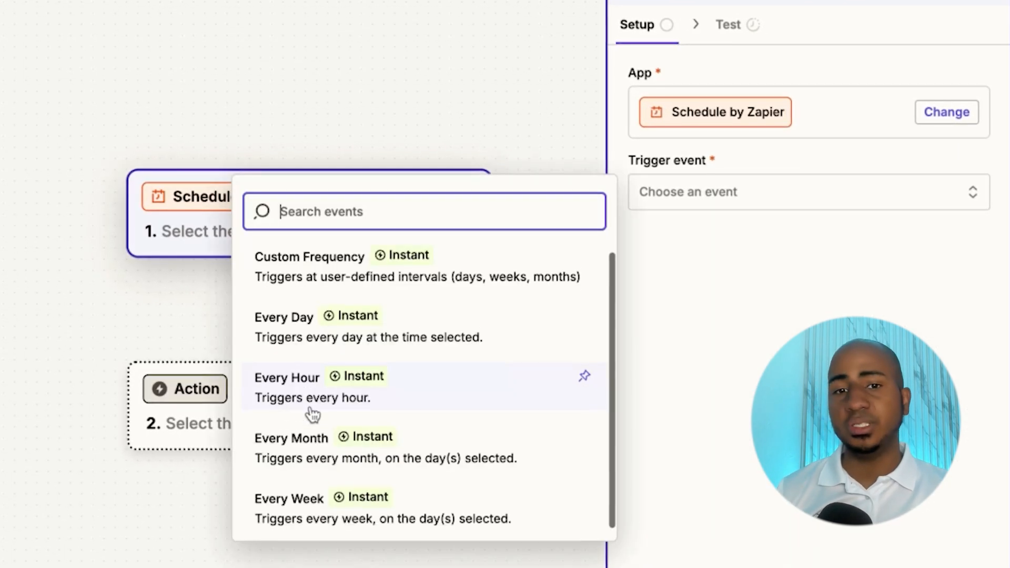
pyautogui.click(289, 428)
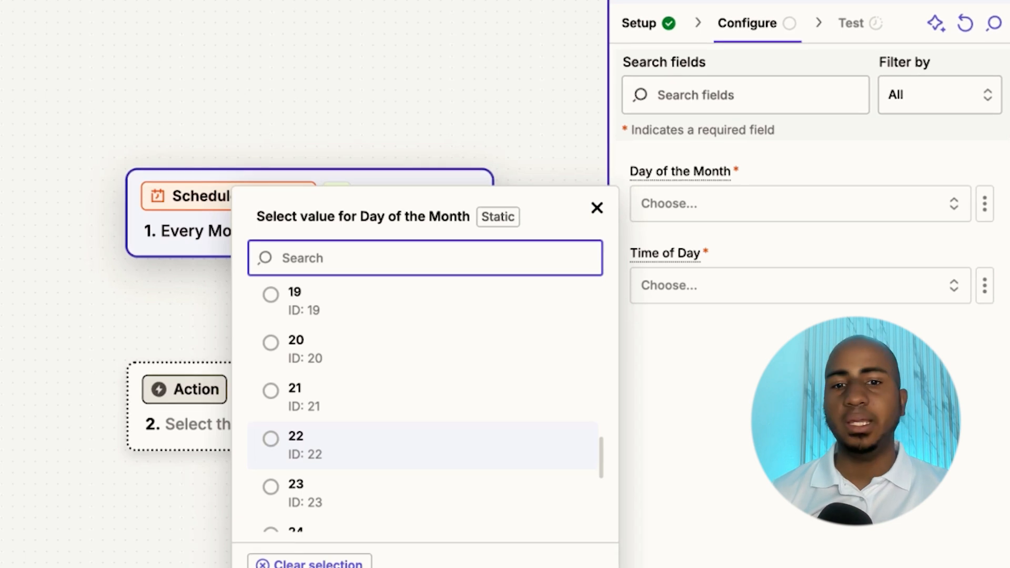
pyautogui.scroll(7, 425, 405)
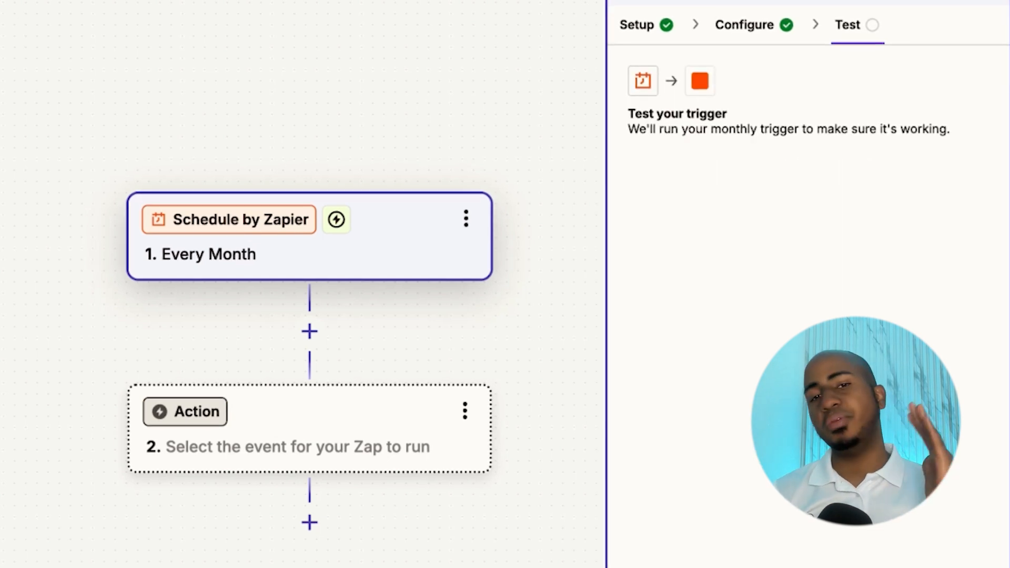
pyautogui.click(255, 413)
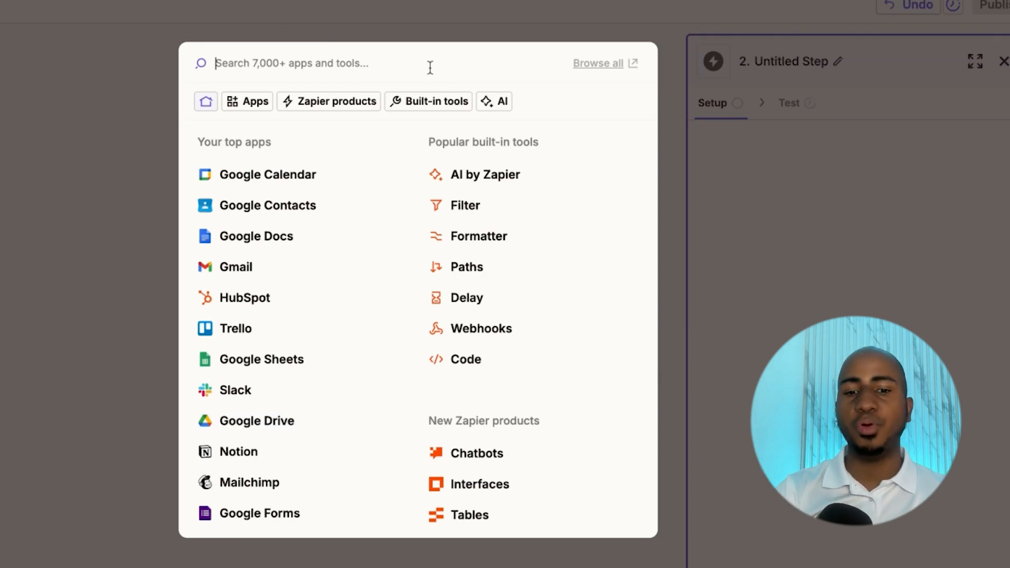
# - Make QuickBooks Online, on the connected test account, the action app
pyautogui.write('quickbook')
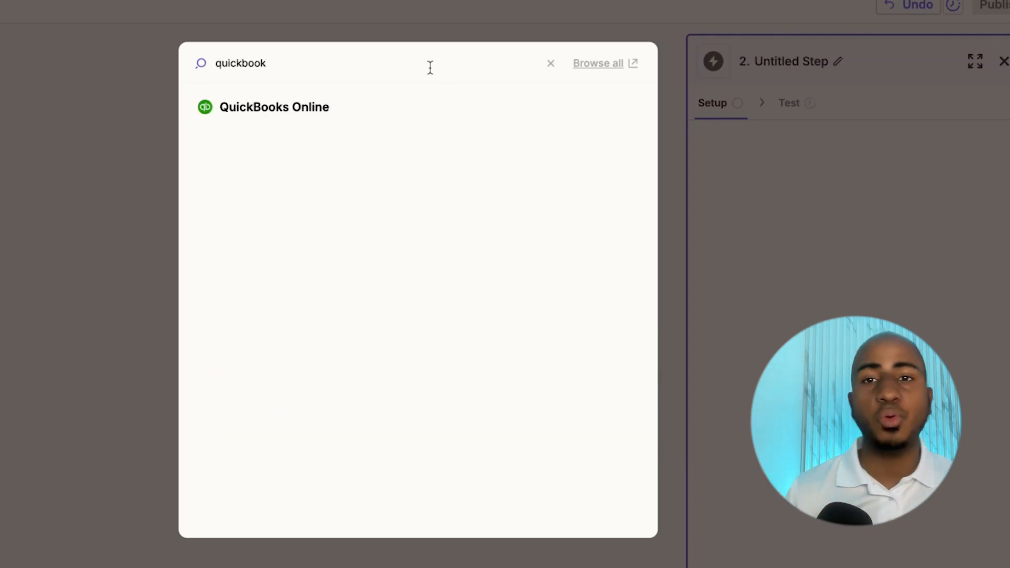
pyautogui.click(288, 113)
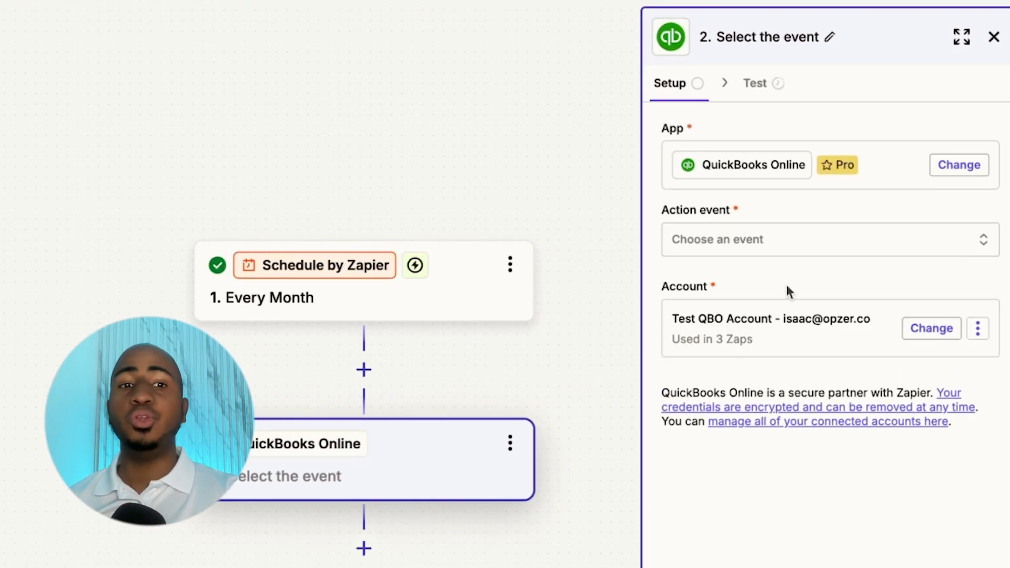
pyautogui.click(759, 249)
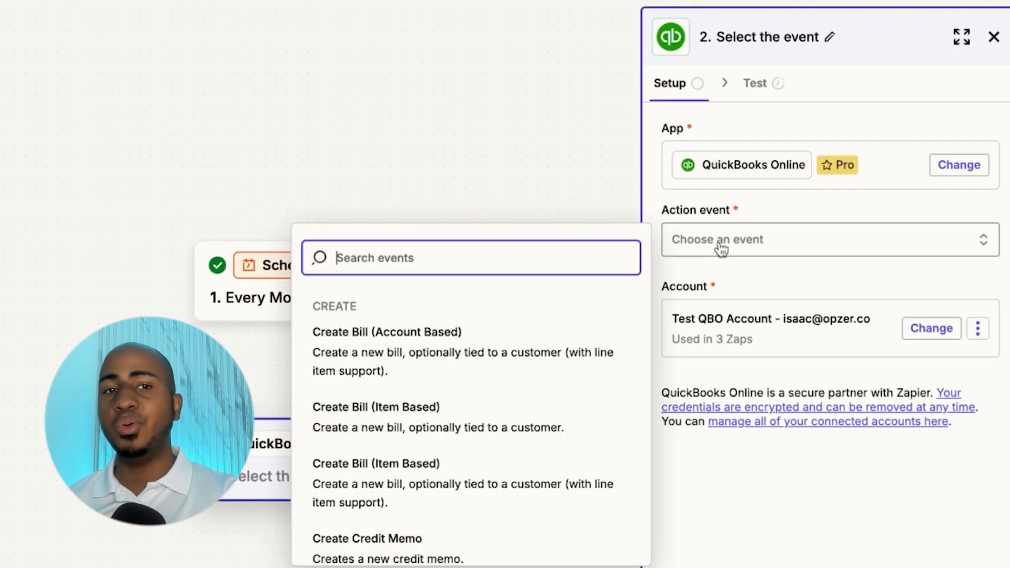
# - Search the QuickBooks action events for 'report' and browse the full list without choosing one
pyautogui.write('report')
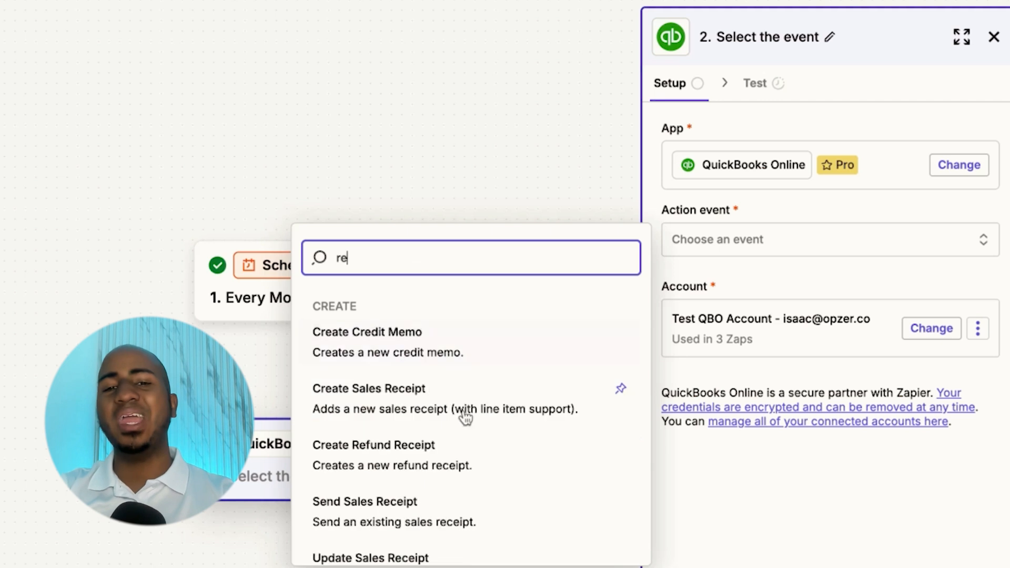
pyautogui.press('BackSpace')
pyautogui.press('BackSpace')
pyautogui.press('BackSpace')
pyautogui.press('BackSpace')
pyautogui.press('BackSpace')
pyautogui.press('BackSpace')
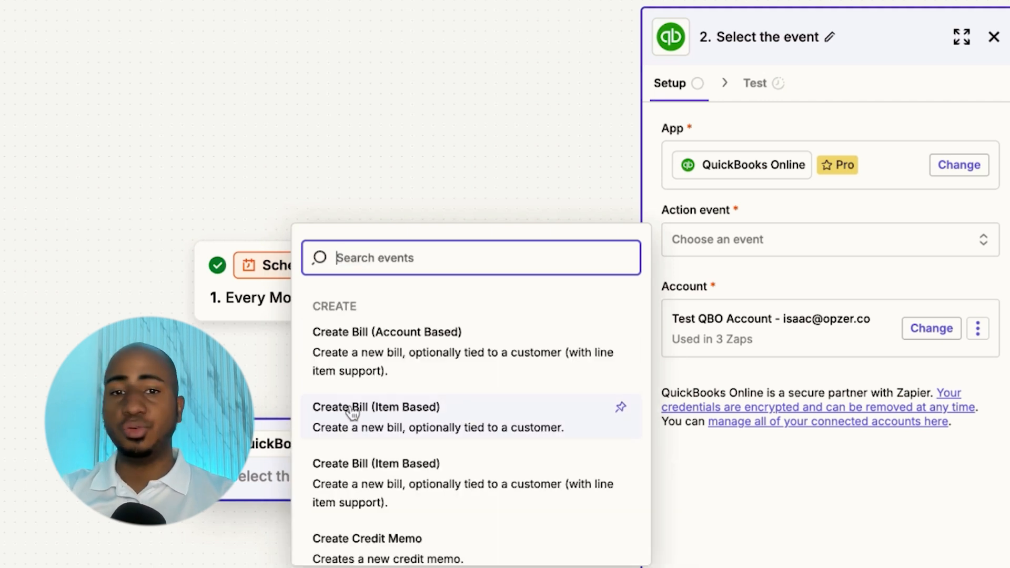
pyautogui.scroll(-4, 351, 413)
pyautogui.scroll(-7, 351, 412)
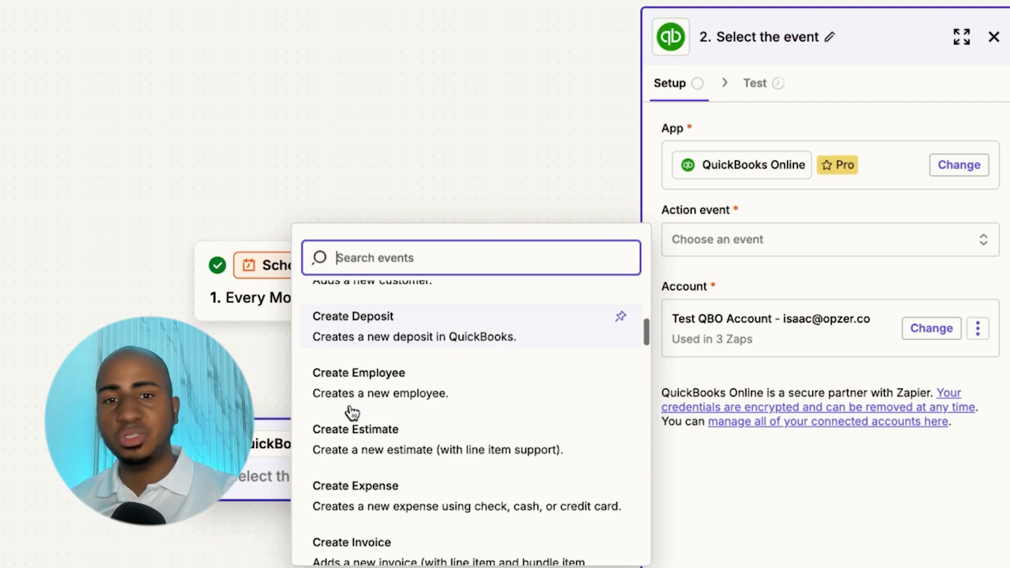
pyautogui.scroll(-6, 351, 412)
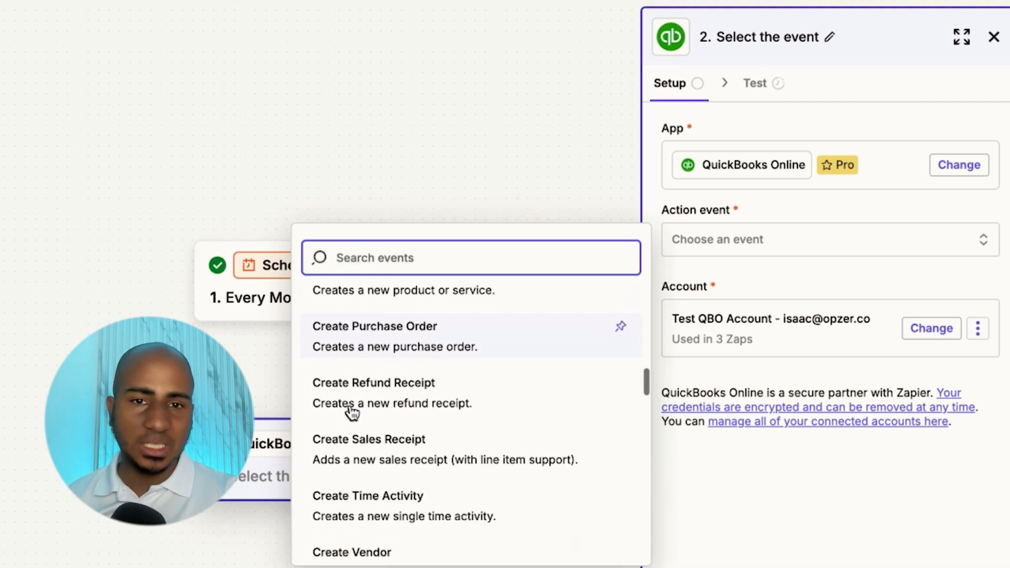
pyautogui.scroll(-8, 350, 408)
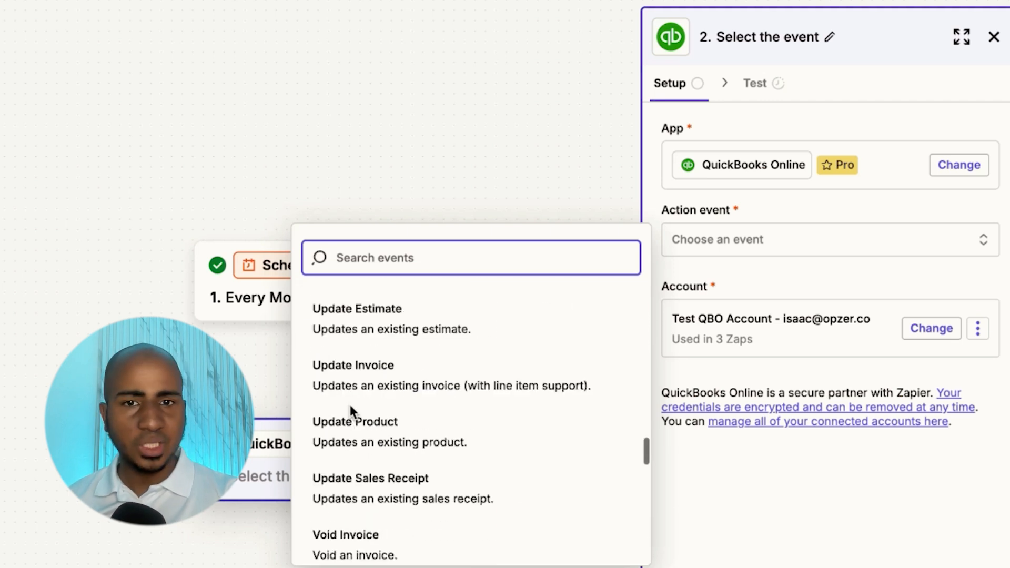
pyautogui.scroll(-8, 368, 347)
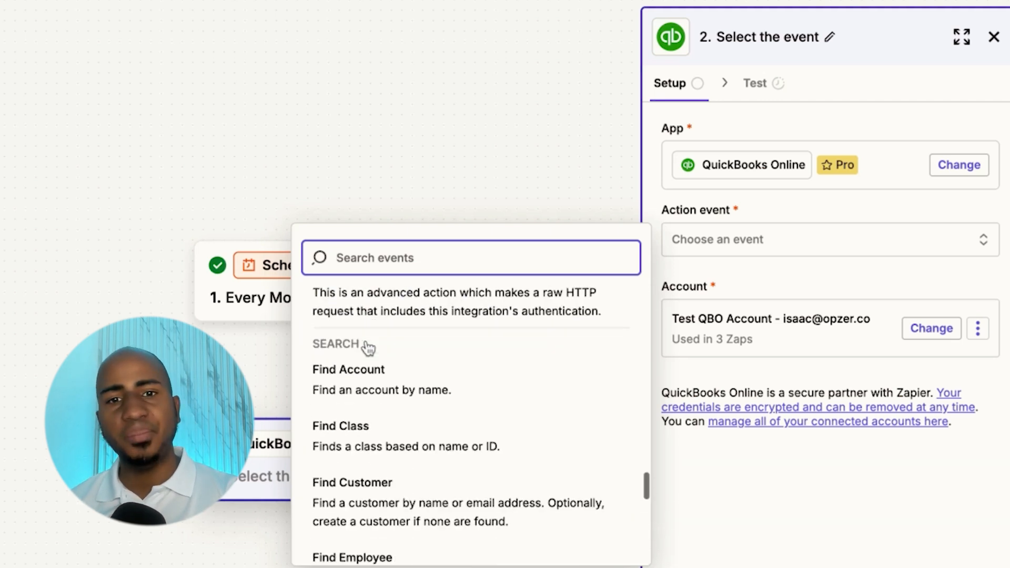
pyautogui.scroll(-5, 427, 466)
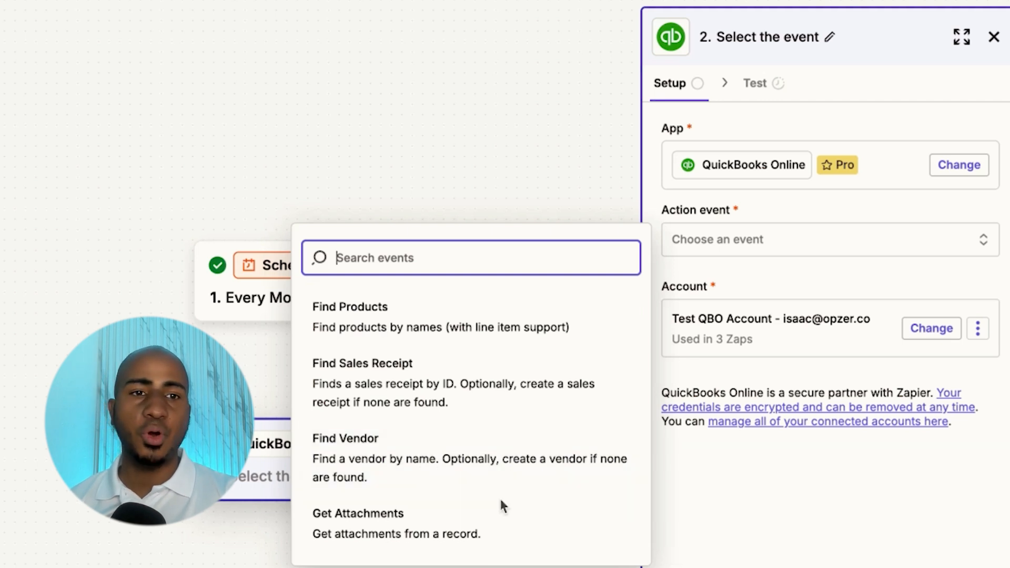
pyautogui.click(772, 567)
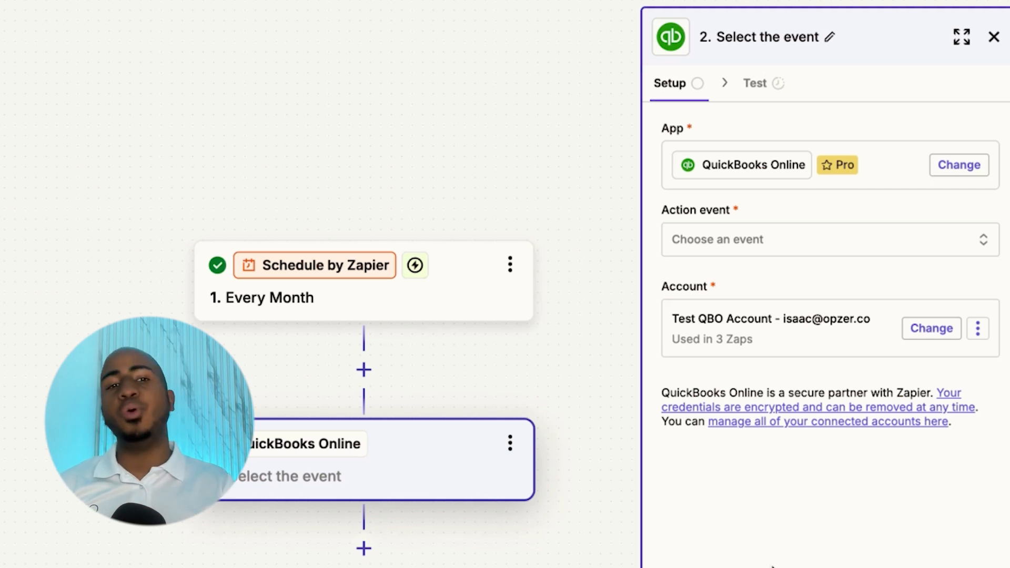
pyautogui.click(851, 247)
# - Choose API Request (Beta) as the QuickBooks event and review its GET request settings
pyautogui.write('API')
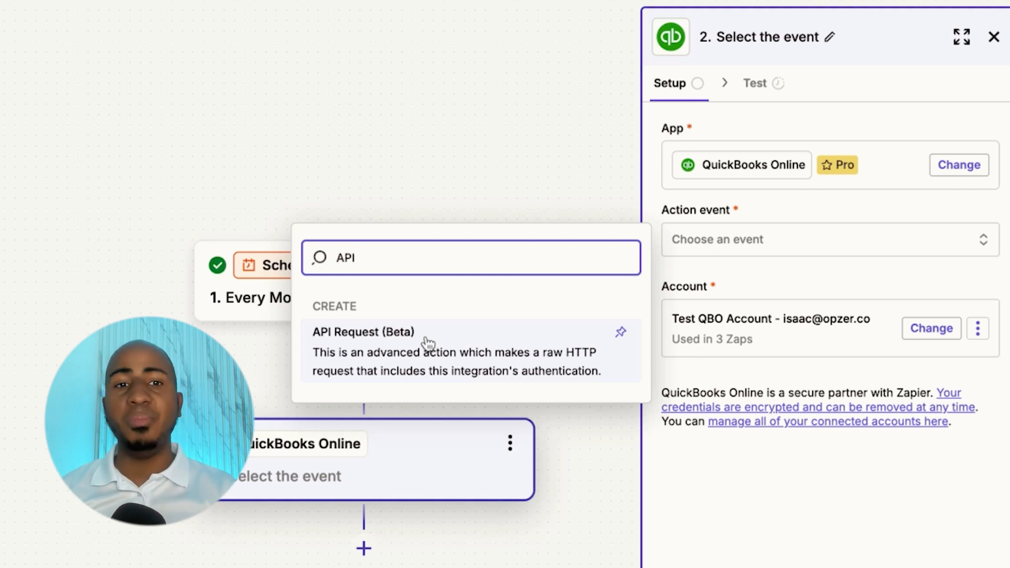
pyautogui.click(428, 342)
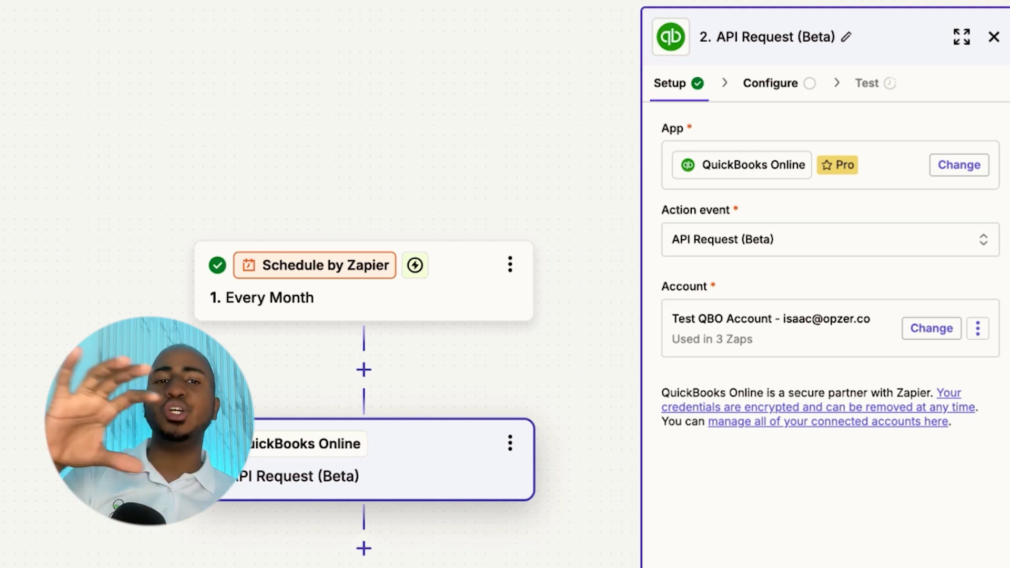
pyautogui.click(830, 565)
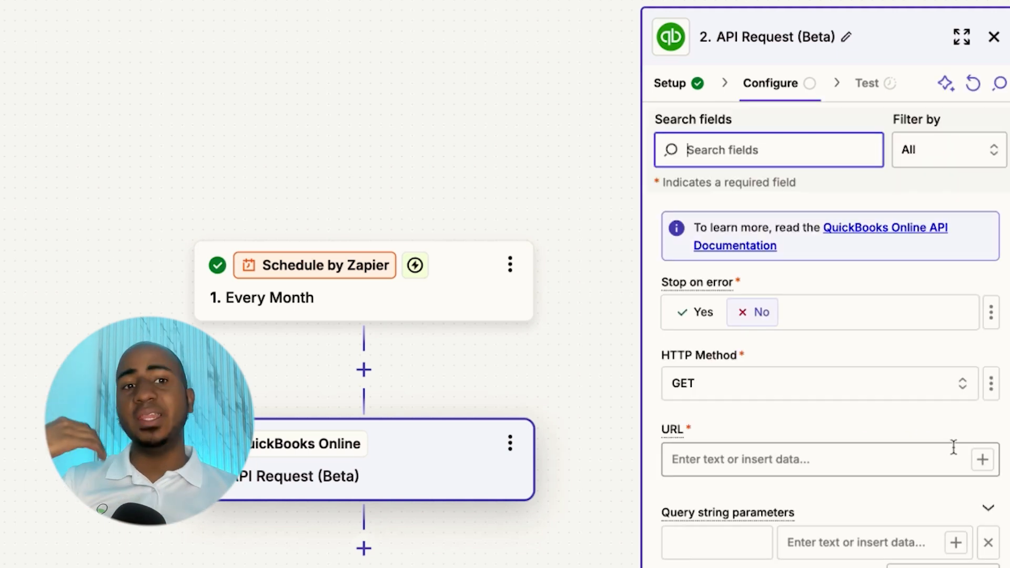
pyautogui.scroll(-1, 870, 376)
pyautogui.scroll(-1, 862, 381)
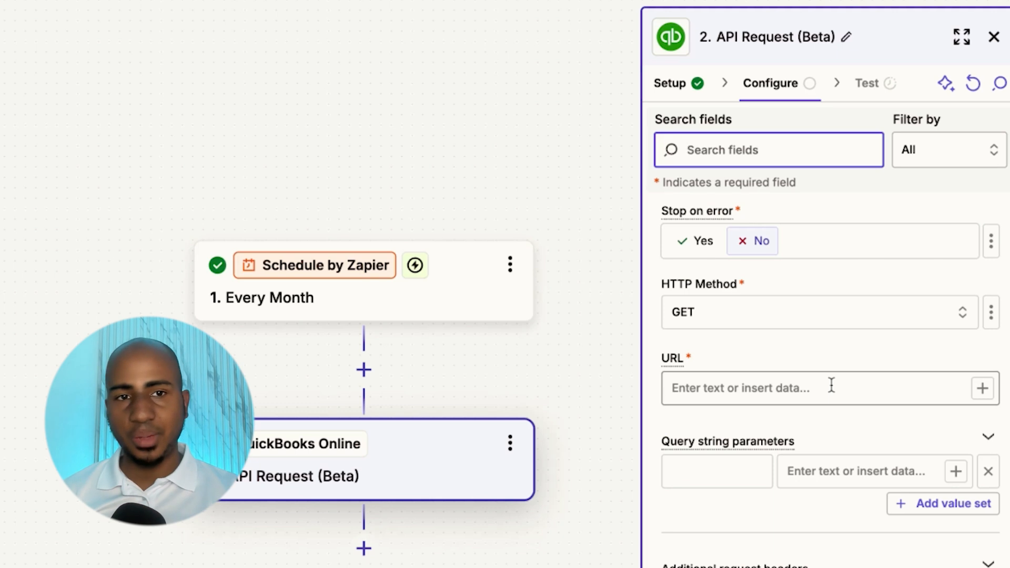
pyautogui.scroll(-1, 767, 345)
pyautogui.scroll(2, 767, 343)
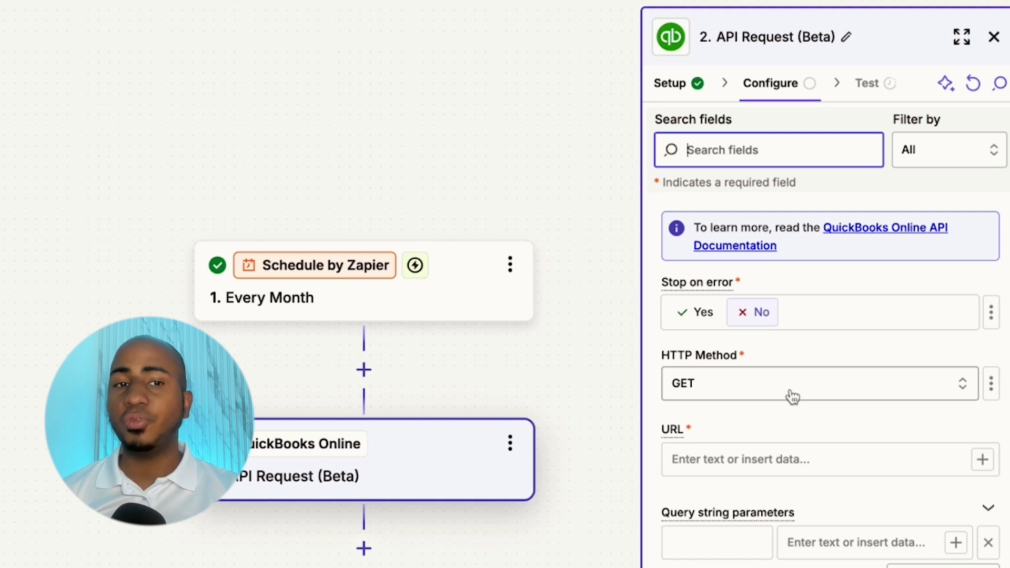
pyautogui.scroll(-3, 791, 396)
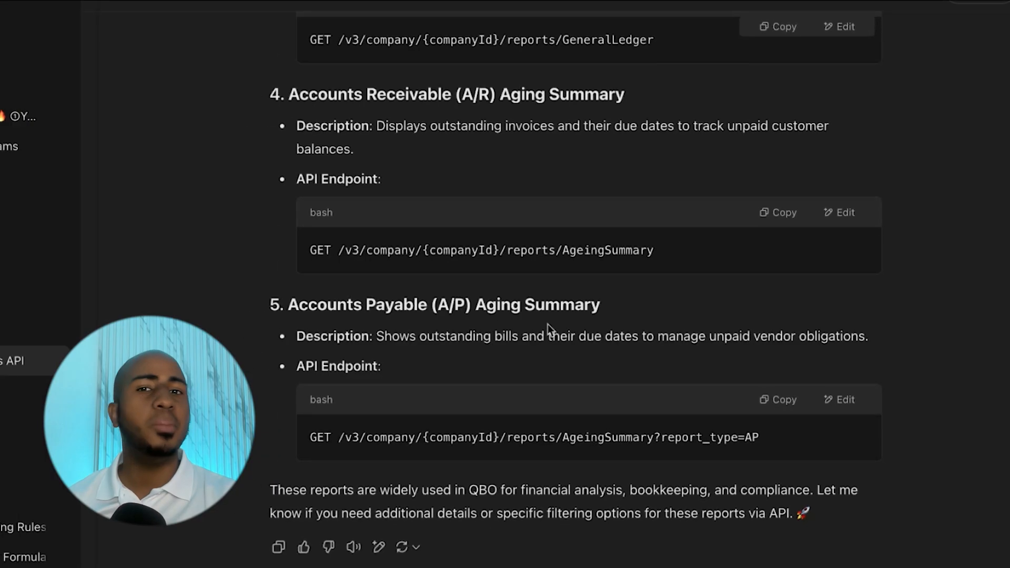
# - Highlight the question and the Profit and Loss endpoint path in ChatGPT's answer
pyautogui.scroll(13, 547, 324)
pyautogui.moveTo(434, 54); pyautogui.dragTo(628, 73)
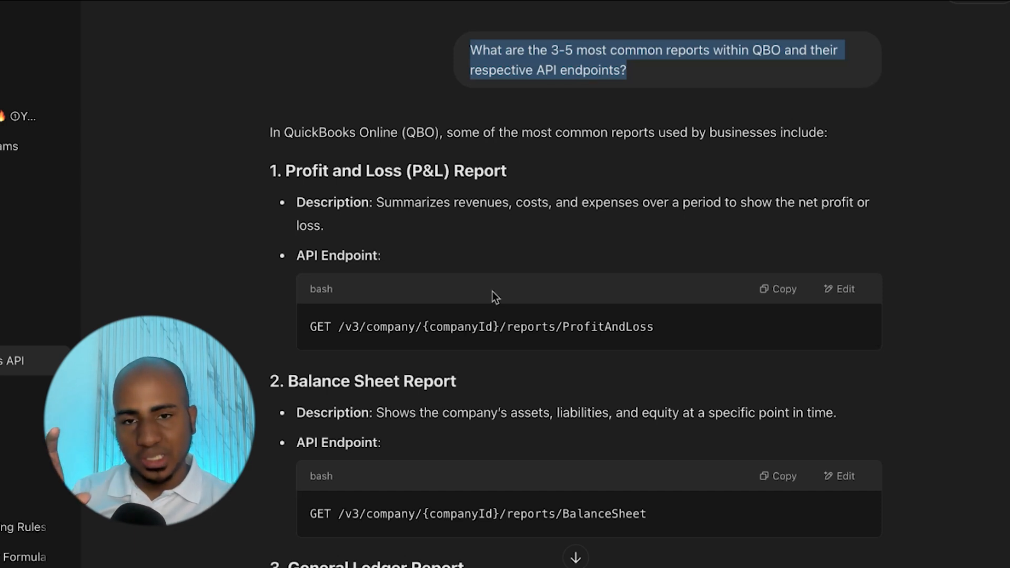
pyautogui.moveTo(311, 332); pyautogui.dragTo(331, 332)
pyautogui.click(349, 334)
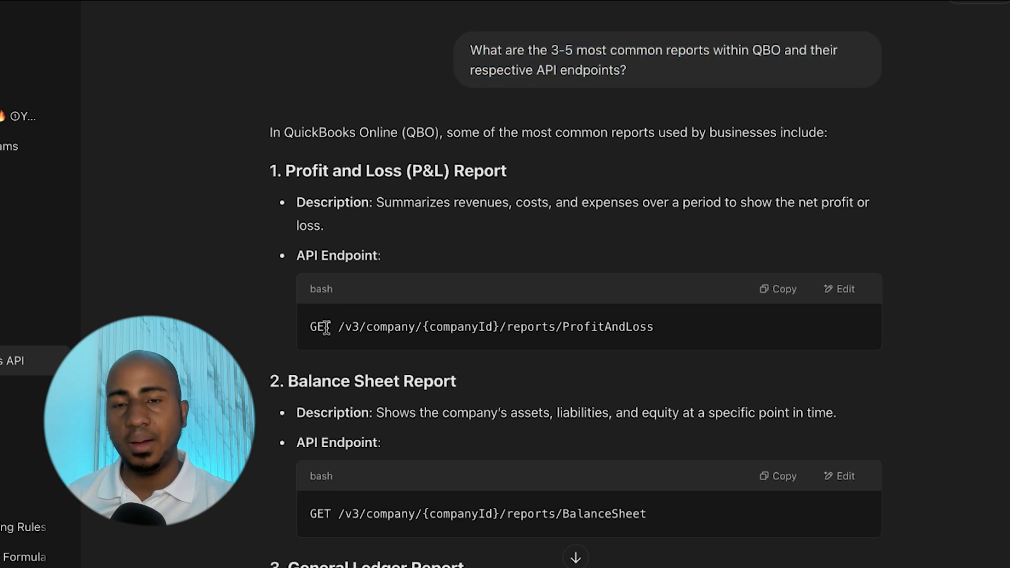
pyautogui.moveTo(641, 337); pyautogui.dragTo(677, 342)
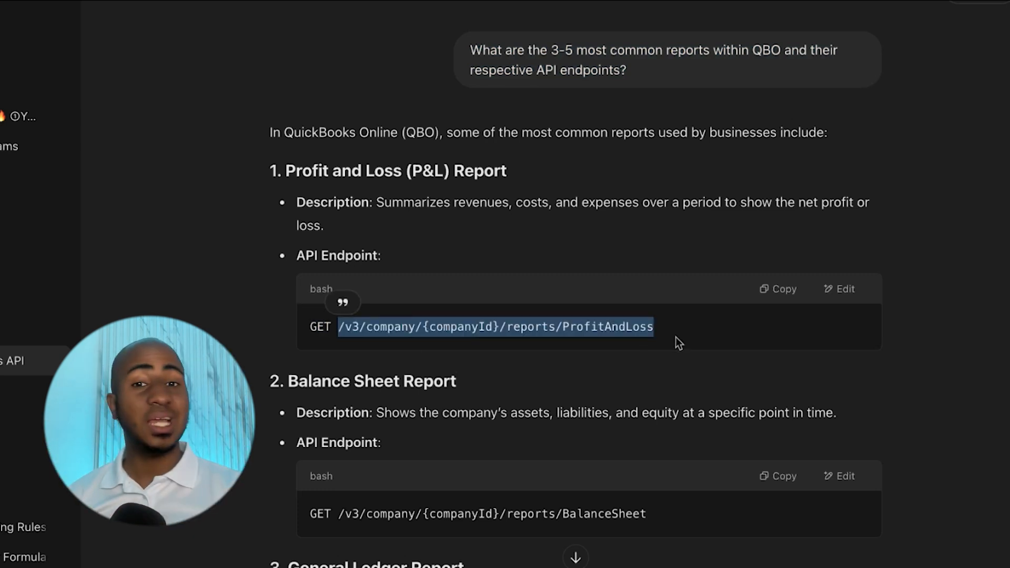
pyautogui.scroll(-12, 556, 360)
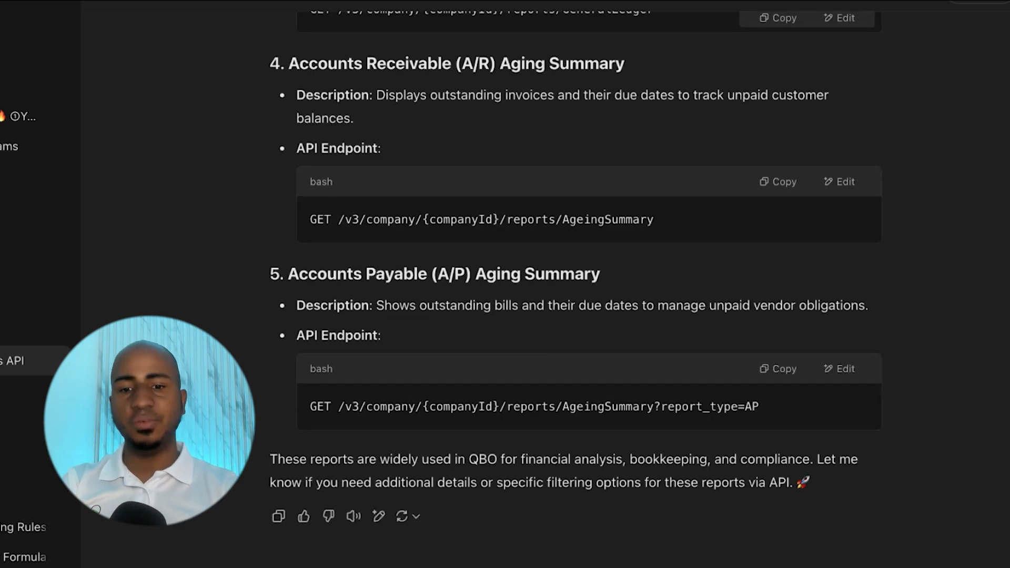
# - Ask ChatGPT 'Give me the full URL for a production script' and copy the Profit and Loss URL
pyautogui.write('Give me the full URL for a production script')
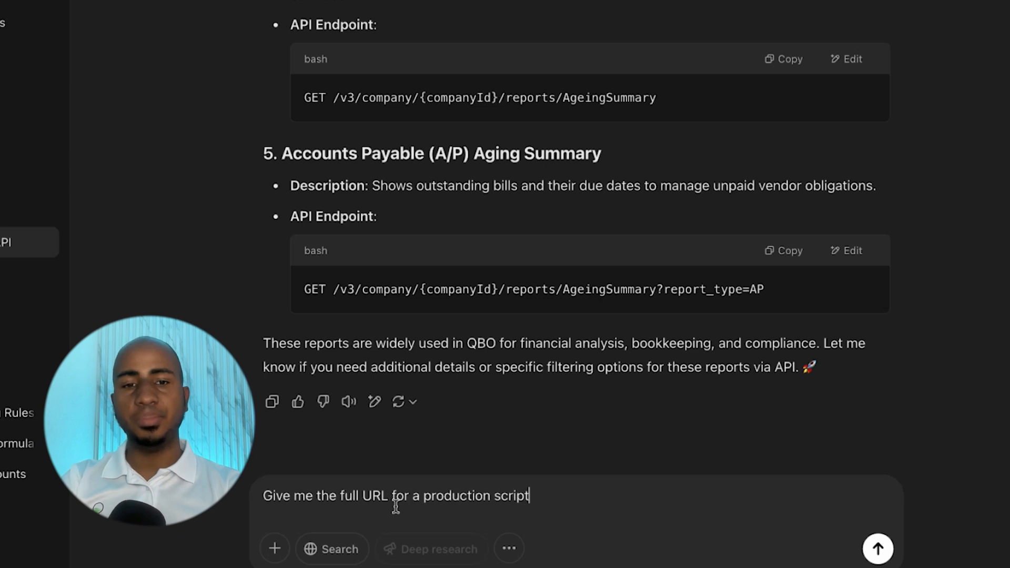
pyautogui.press('Return')
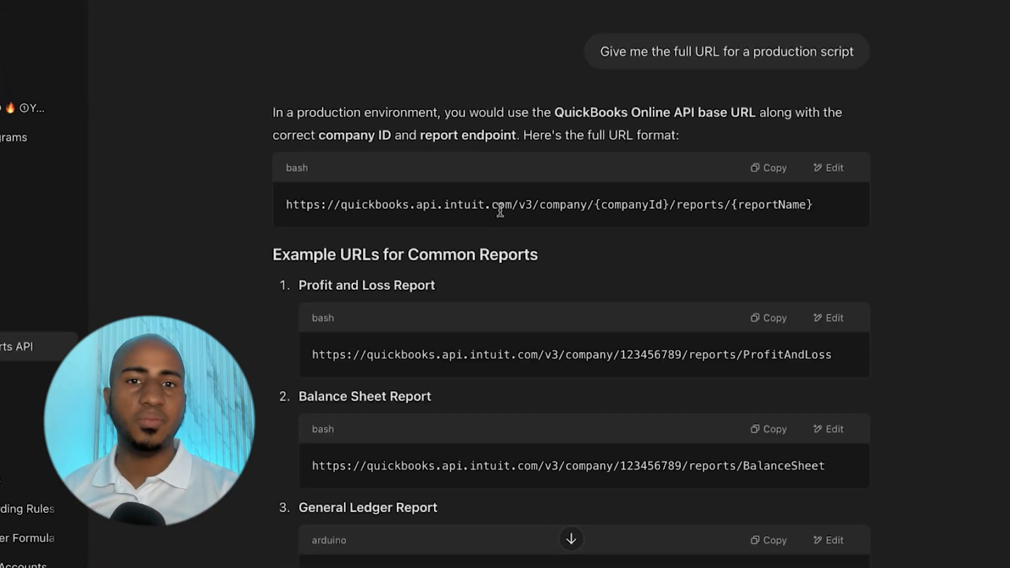
pyautogui.moveTo(511, 206); pyautogui.dragTo(275, 207)
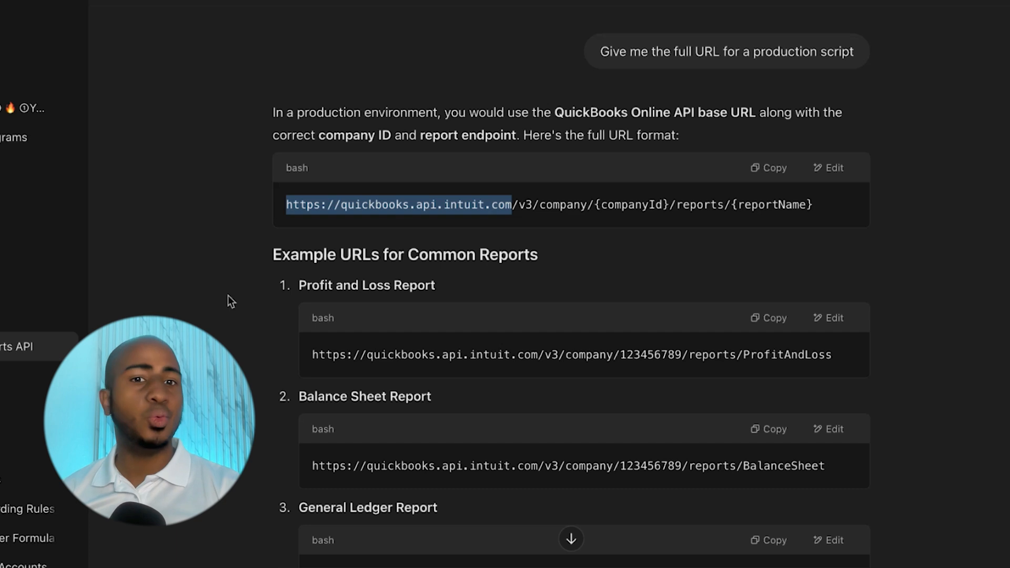
pyautogui.scroll(-3, 645, 274)
pyautogui.doubleClick(645, 262)
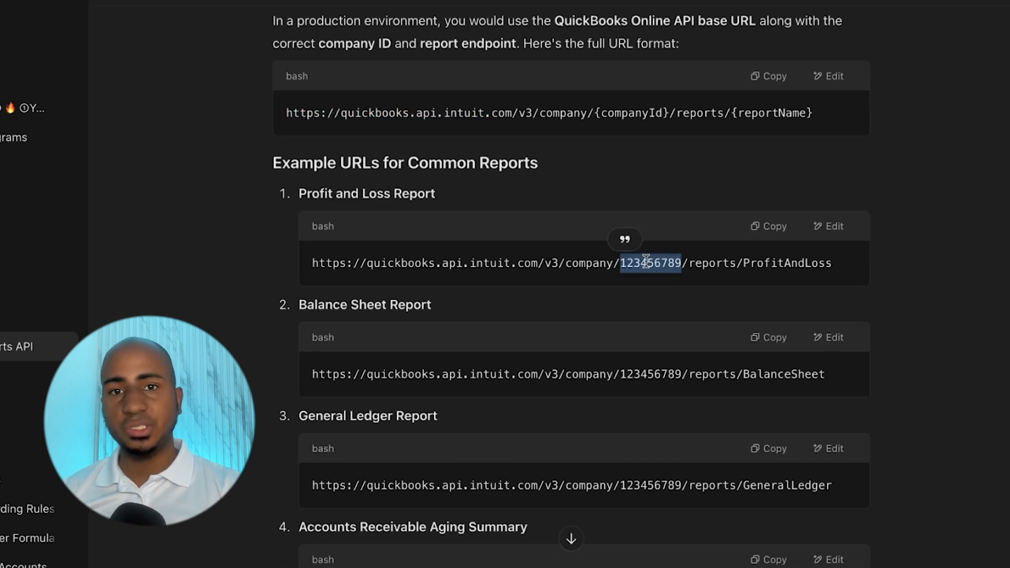
pyautogui.click(762, 231)
pyautogui.press('super+s')
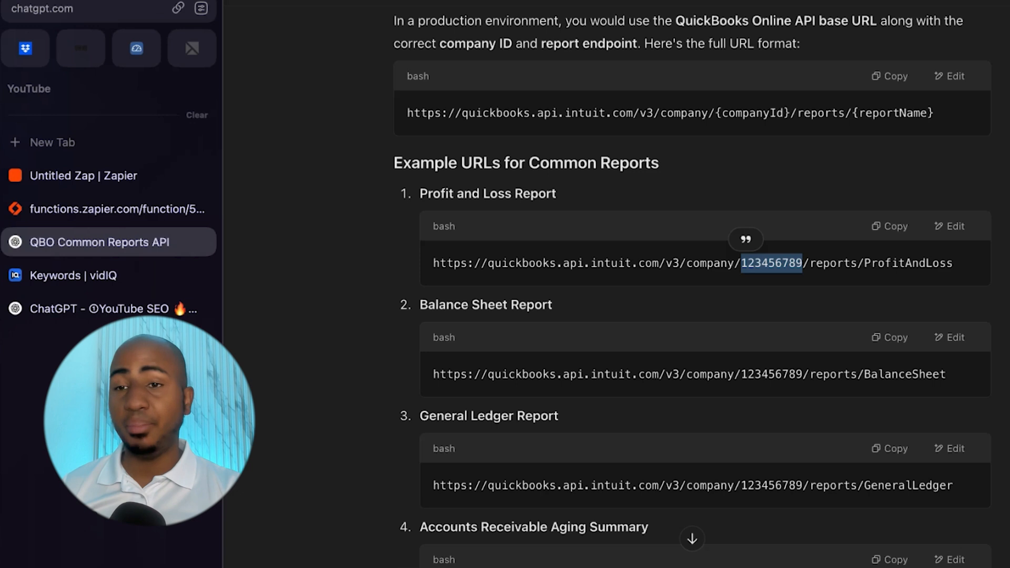
# - Paste the Profit and Loss report URL into the API Request URL field and select the placeholder company ID
pyautogui.click(100, 175)
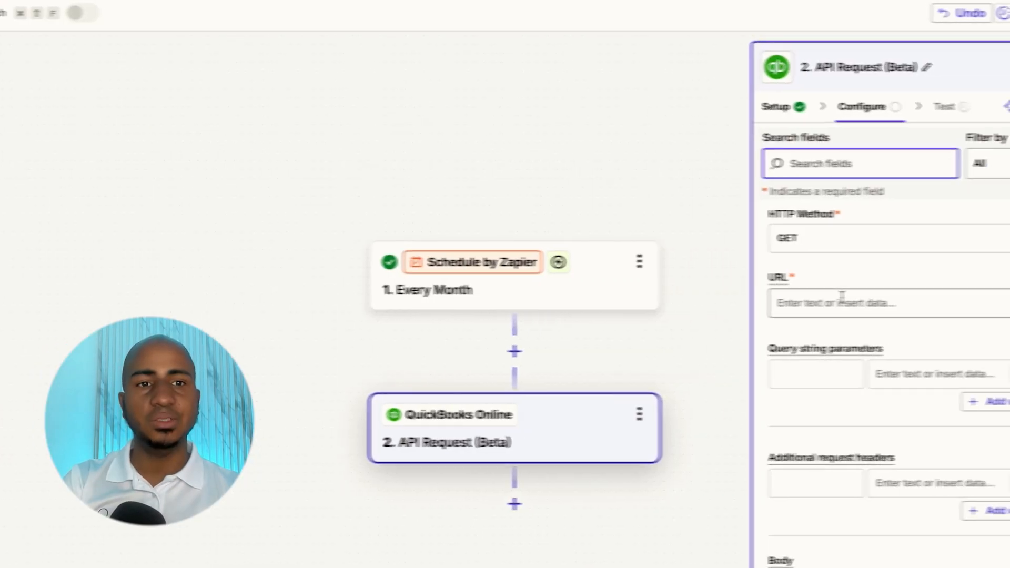
pyautogui.click(841, 302)
pyautogui.hotkey('ctrl', 'v')
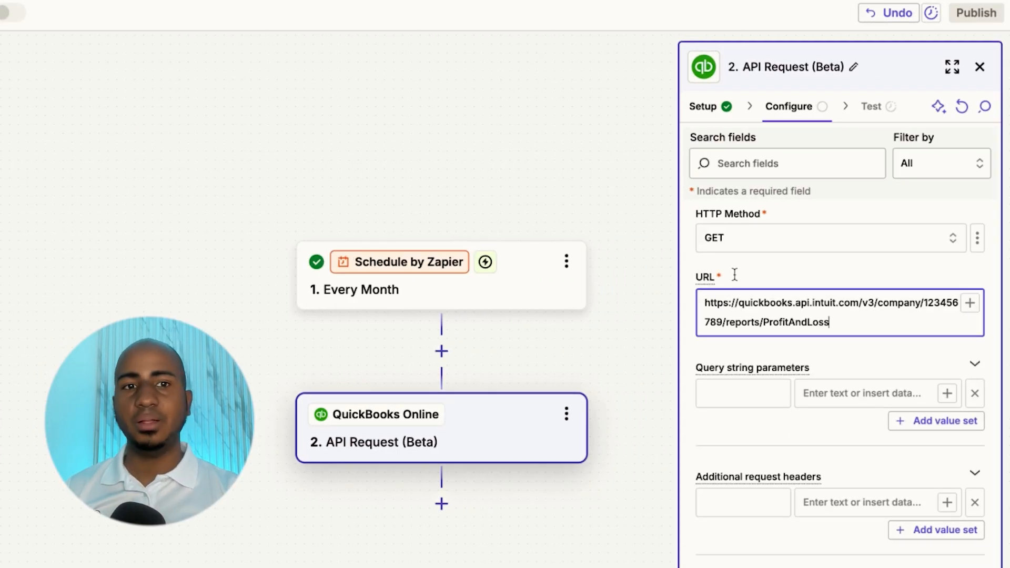
pyautogui.doubleClick(710, 316)
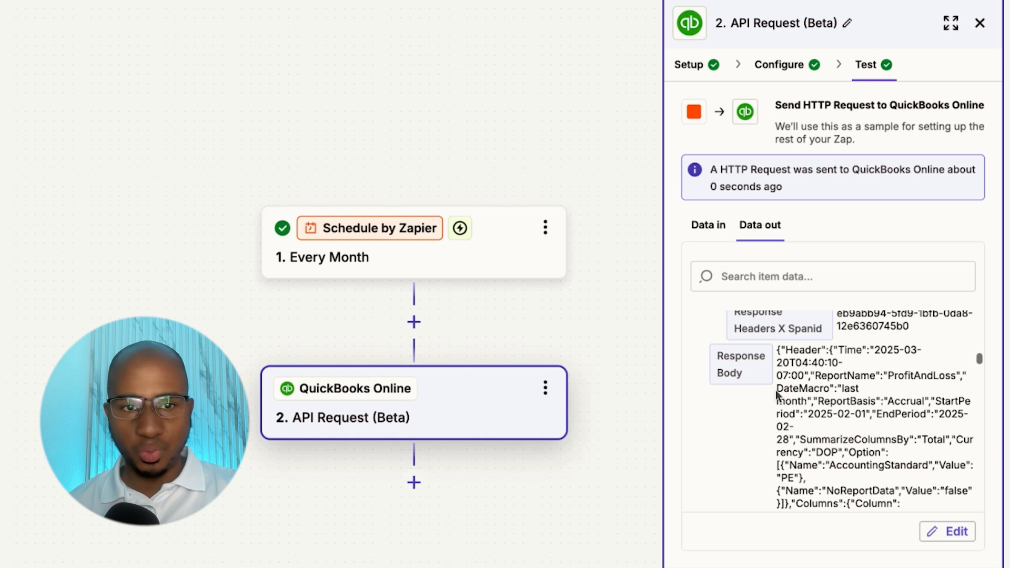
# - Scroll through the returned Header and Rows fields of the Profit and Loss report
pyautogui.scroll(-5, 897, 398)
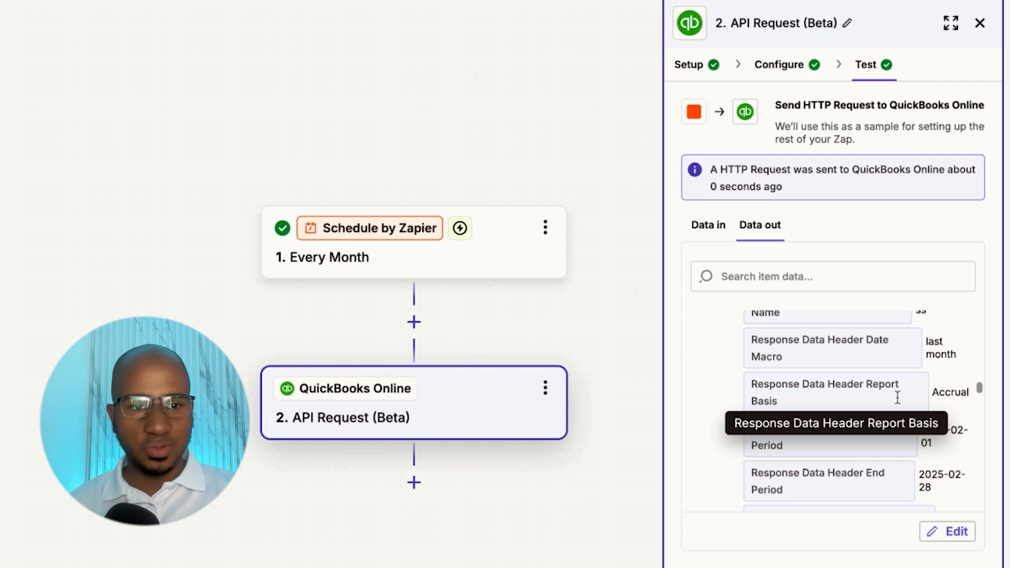
pyautogui.scroll(-5, 897, 398)
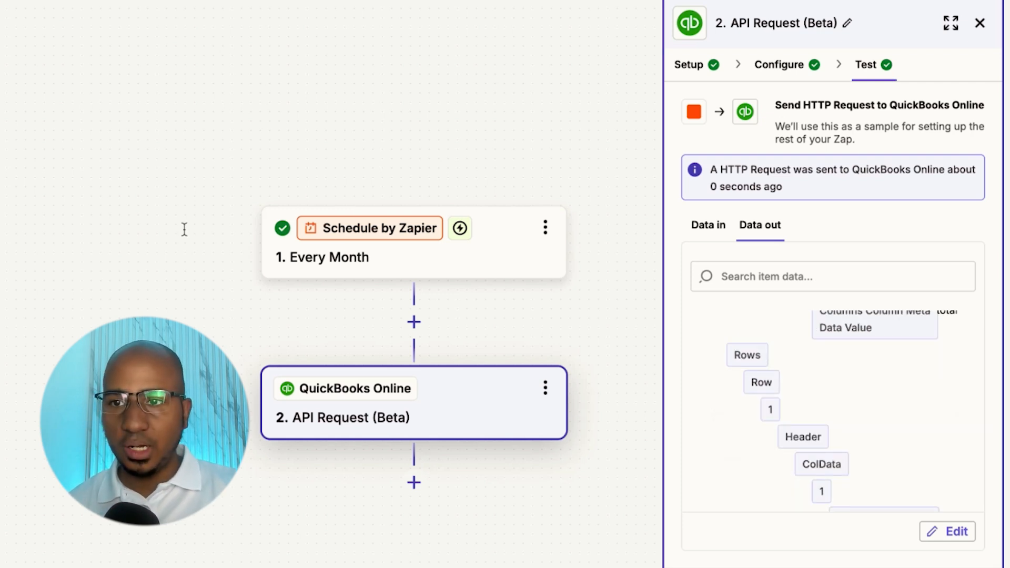
pyautogui.scroll(-15, 897, 398)
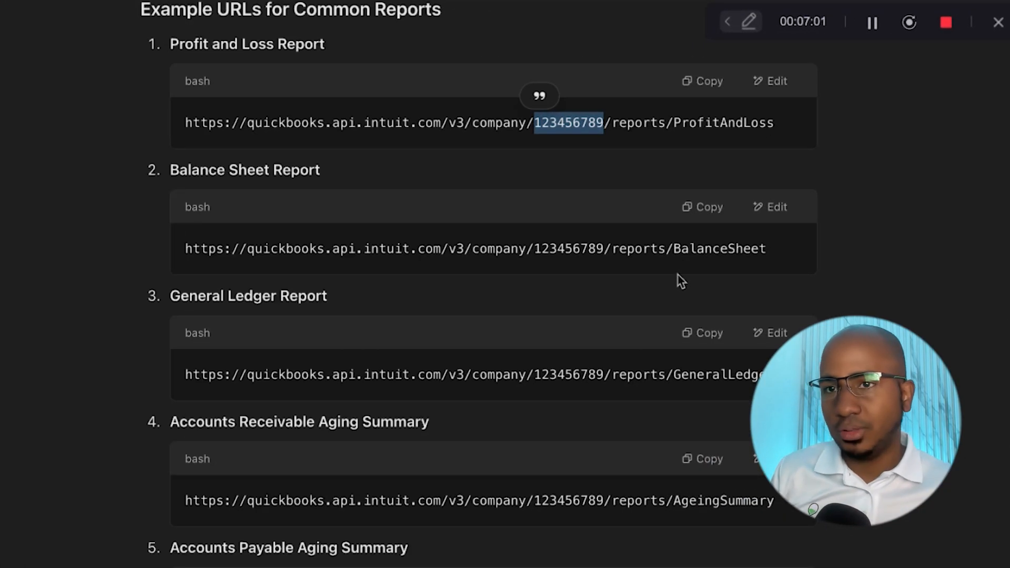
pyautogui.scroll(-1, 681, 281)
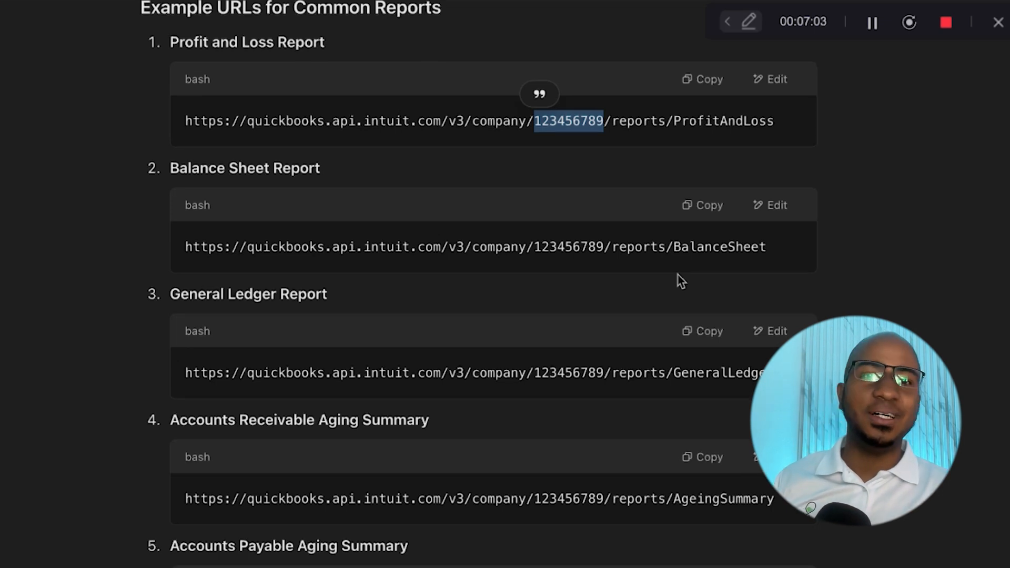
pyautogui.scroll(-1, 682, 281)
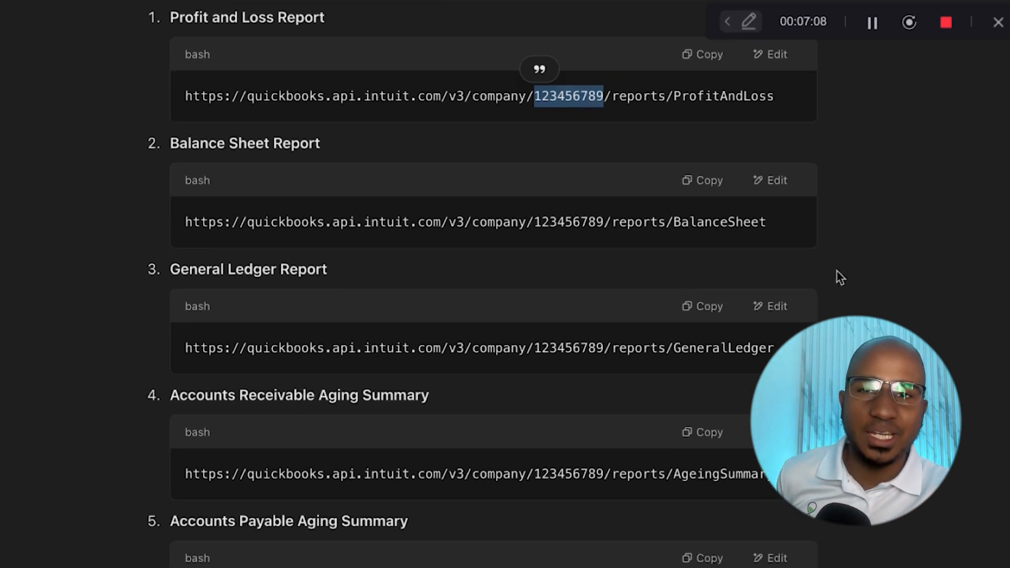
pyautogui.scroll(-2, 838, 272)
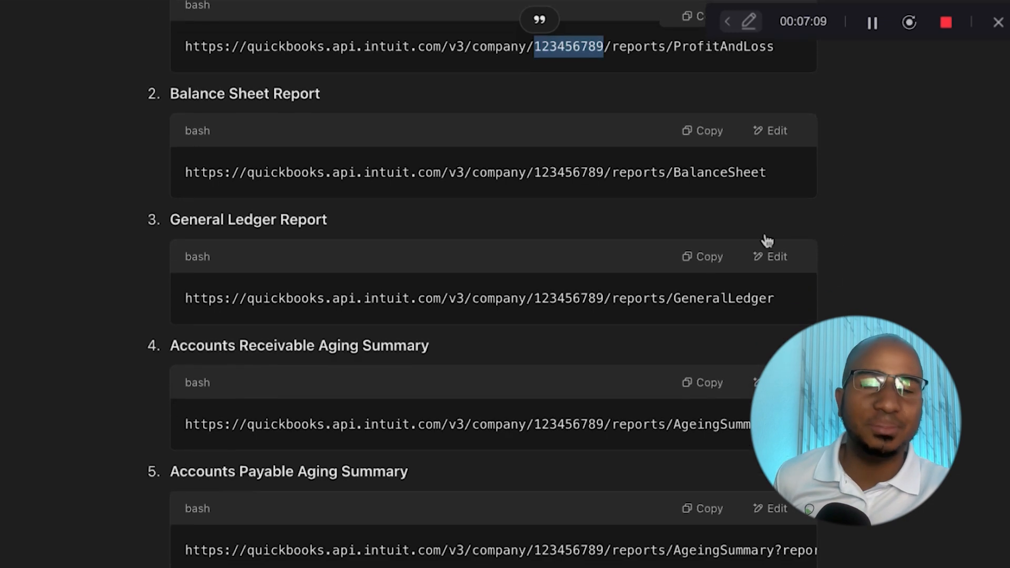
pyautogui.doubleClick(715, 173)
pyautogui.doubleClick(703, 297)
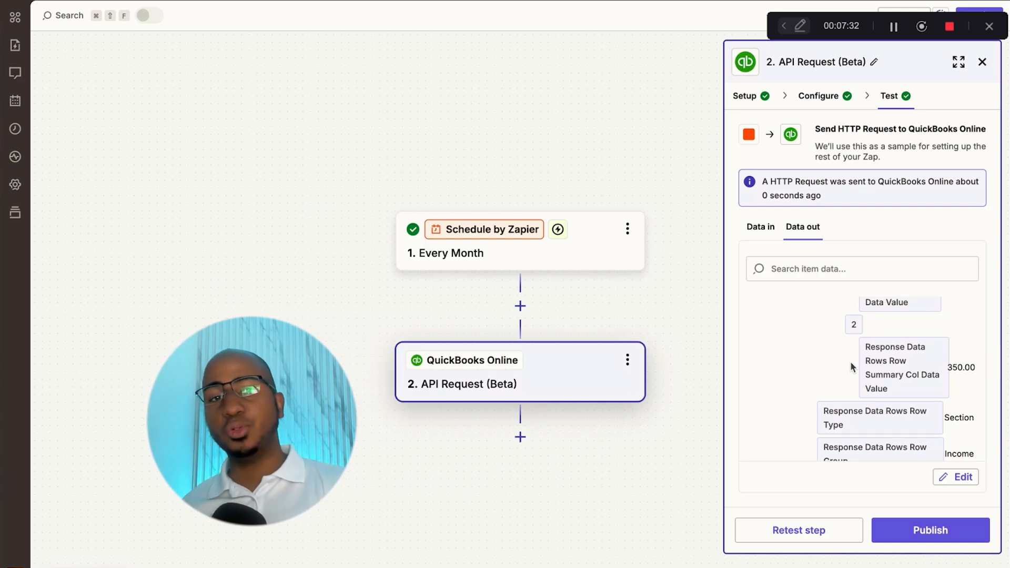
# - Add an AI by Zapier Analyze and Return Data step whose prompt uses the QuickBooks Response Body
pyautogui.scroll(-1, 849, 360)
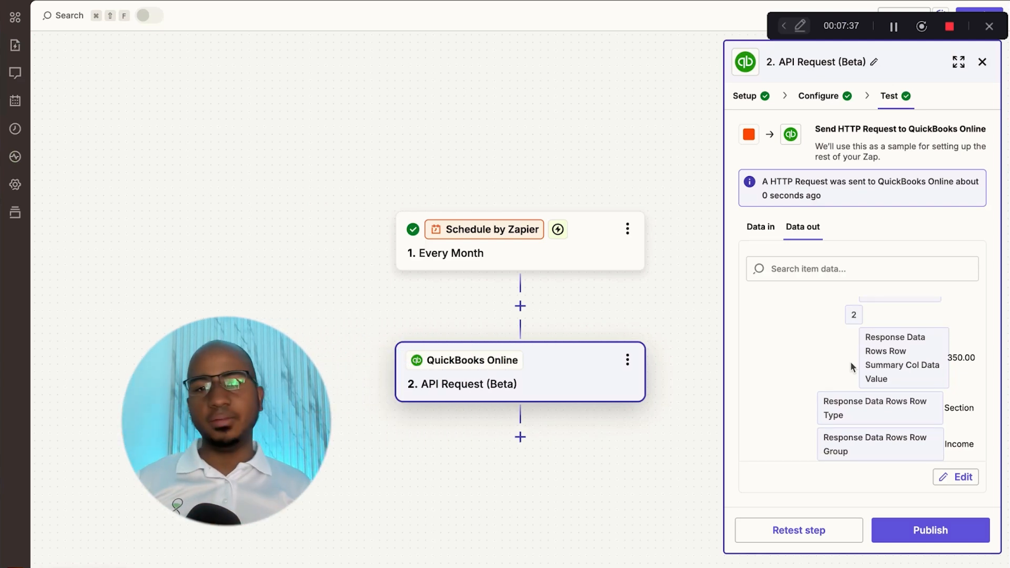
pyautogui.click(520, 436)
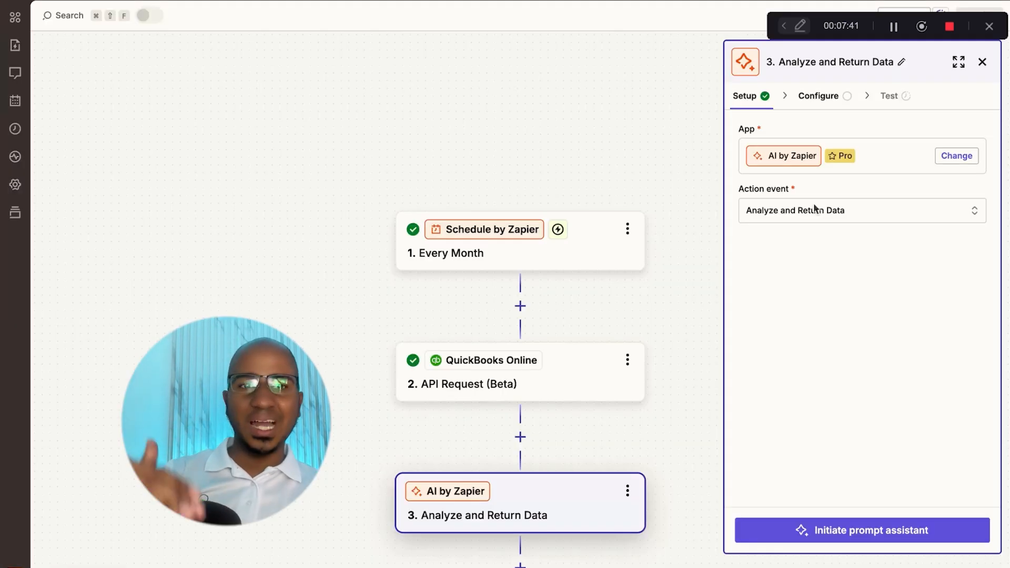
pyautogui.click(826, 95)
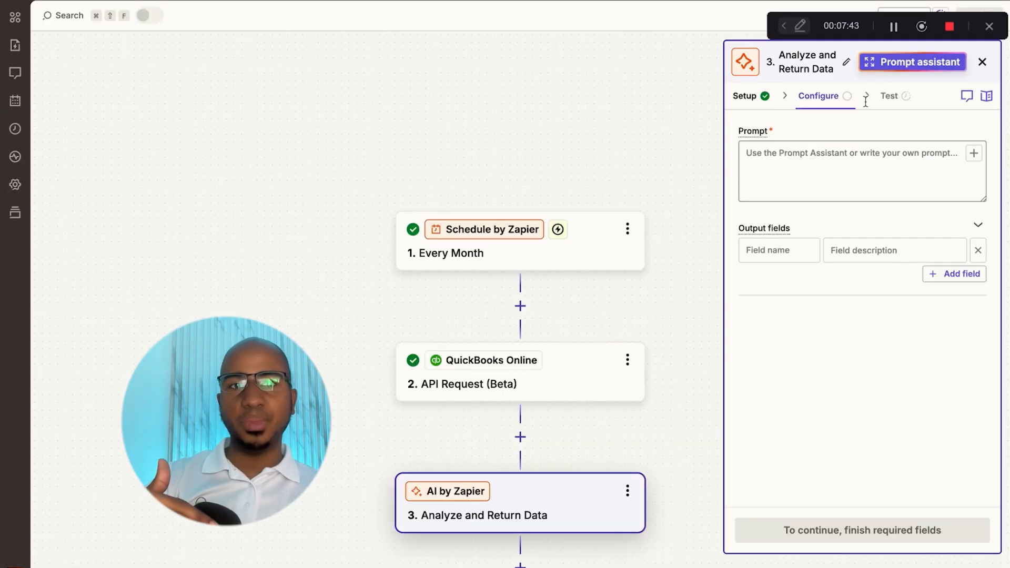
pyautogui.click(861, 169)
pyautogui.click(858, 251)
pyautogui.click(794, 253)
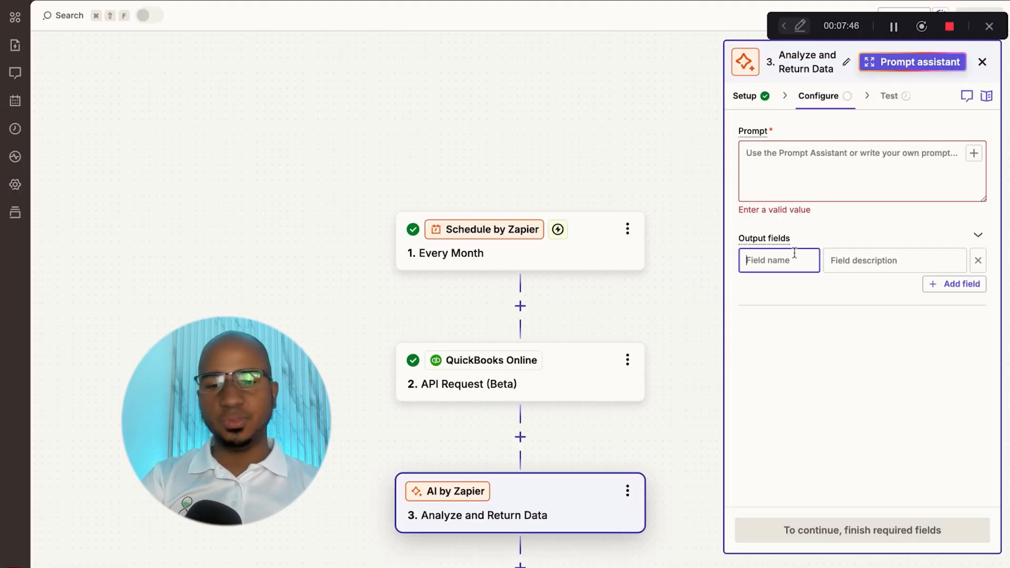
pyautogui.write('quickbooks response')
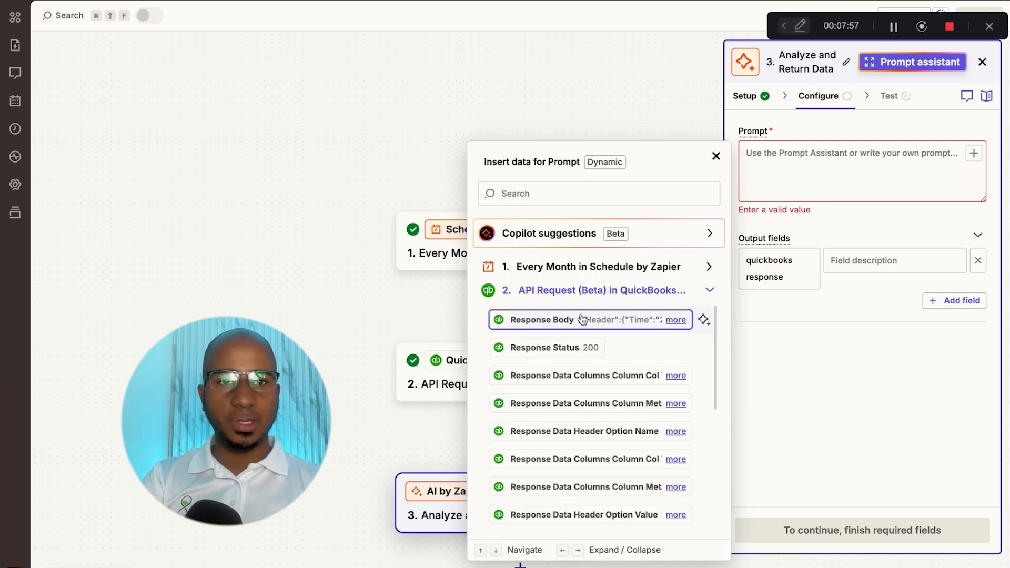
pyautogui.click(582, 319)
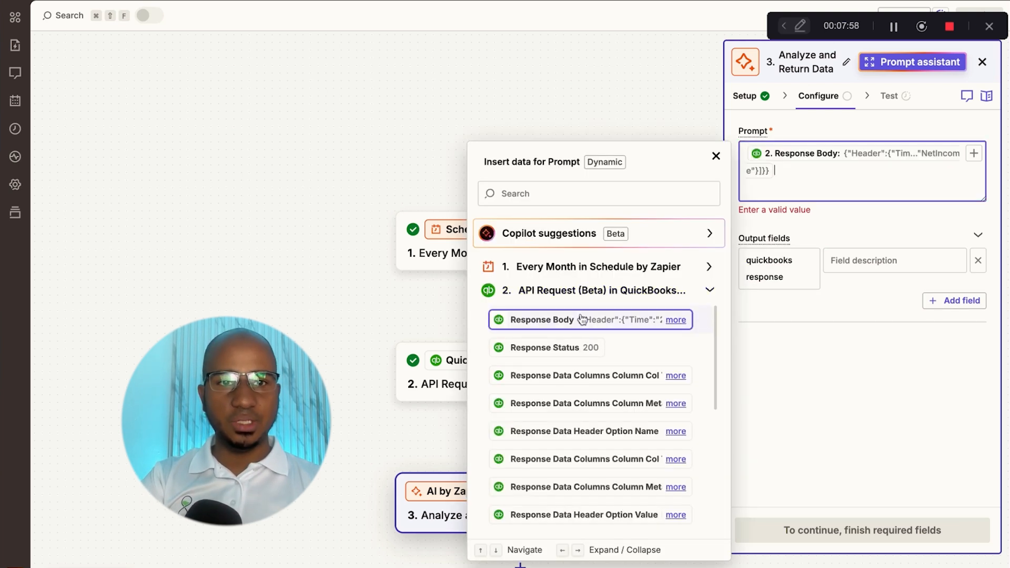
# - Add an output field 'netincome' described as 'the net income value of the report'
pyautogui.click(796, 273)
pyautogui.press('super+a')
pyautogui.press('BackSpace')
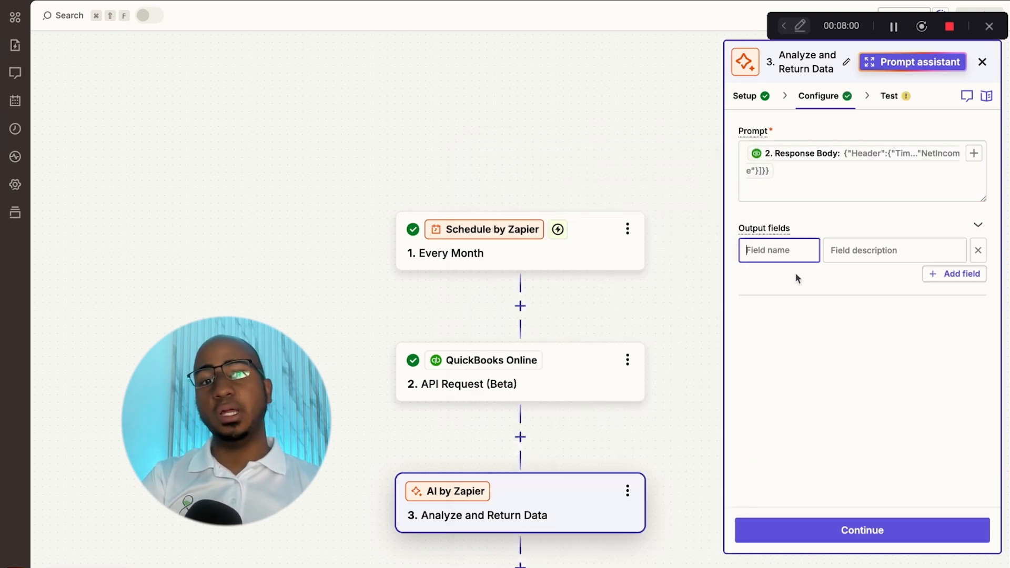
pyautogui.write('netincome')
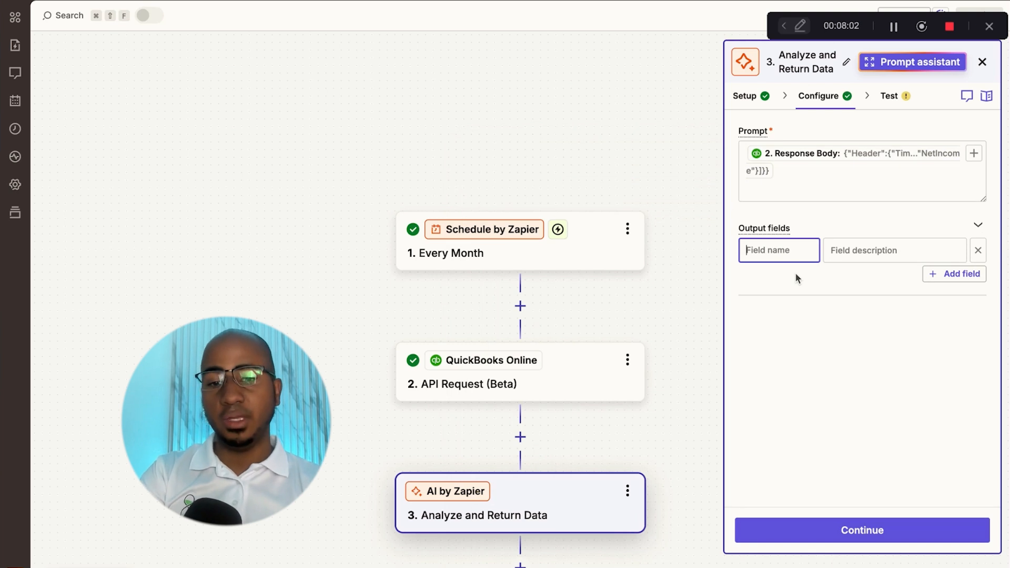
pyautogui.click(871, 246)
pyautogui.write('the net income value of the report')
pyautogui.click(910, 530)
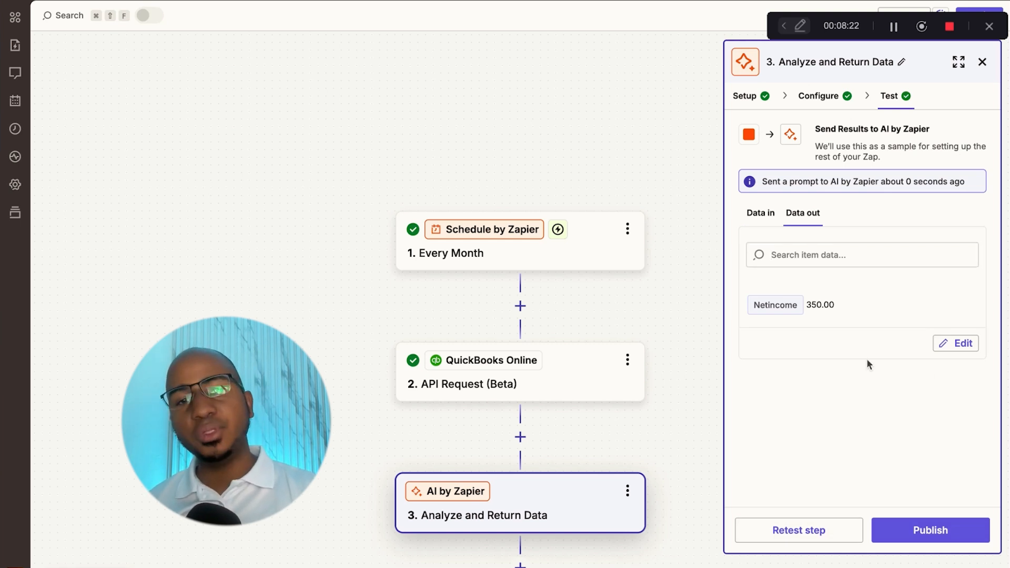
# - Scroll to the AI step's Data out and begin searching the returned values
pyautogui.scroll(-1, 559, 421)
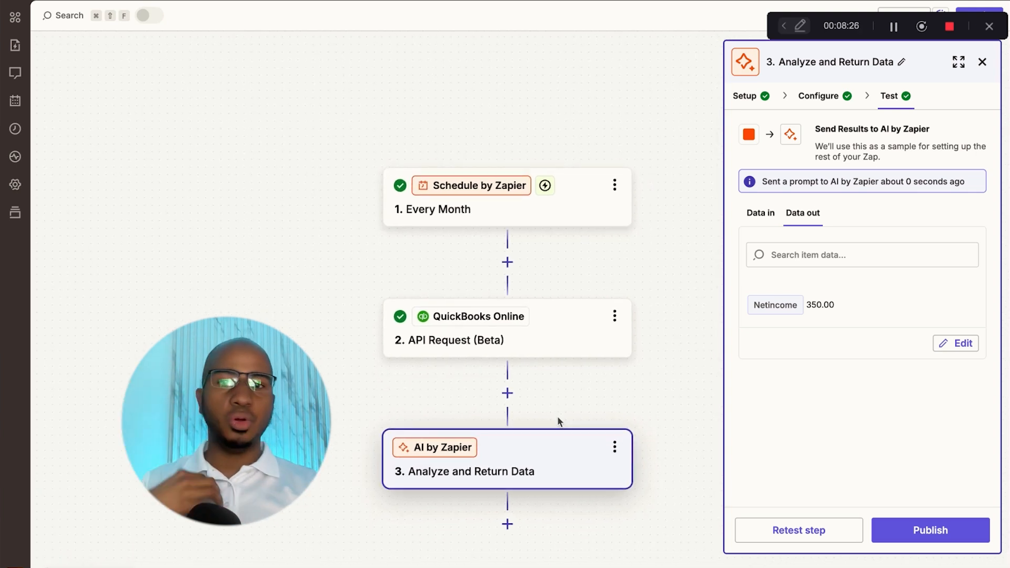
pyautogui.click(846, 255)
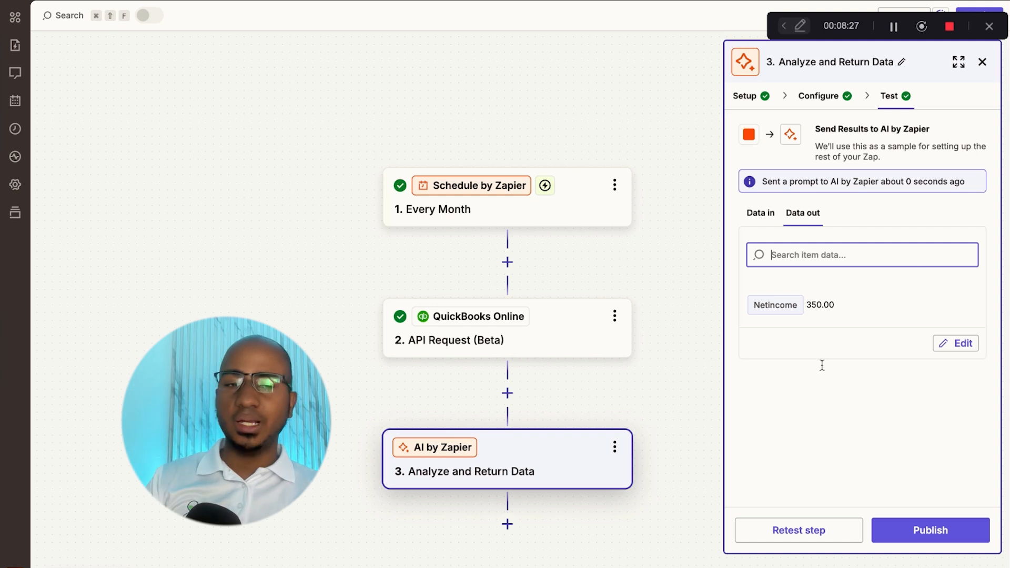
# - Search the step's Data out for 'Net' income fields
pyautogui.write('N')
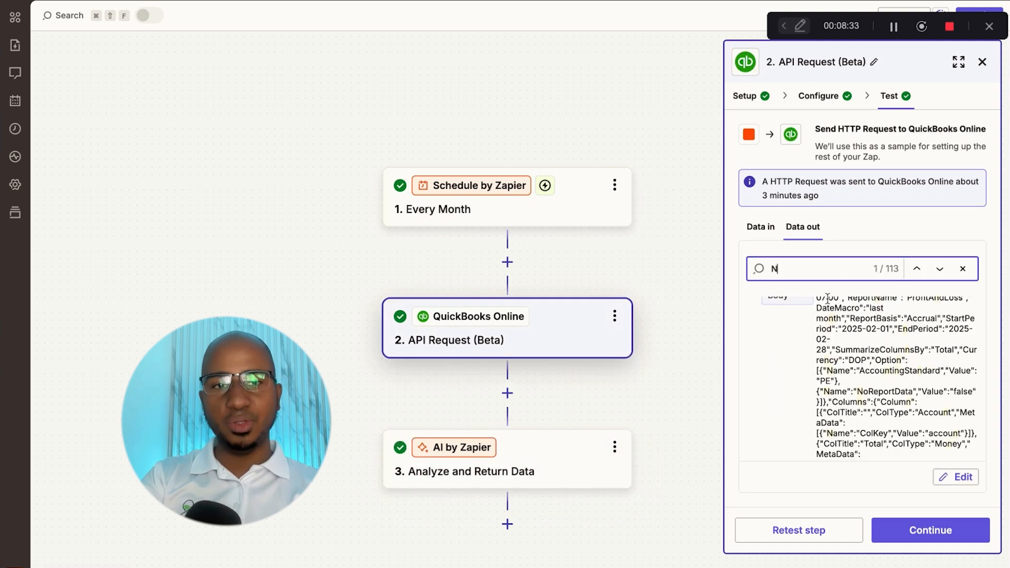
pyautogui.write('et inco')
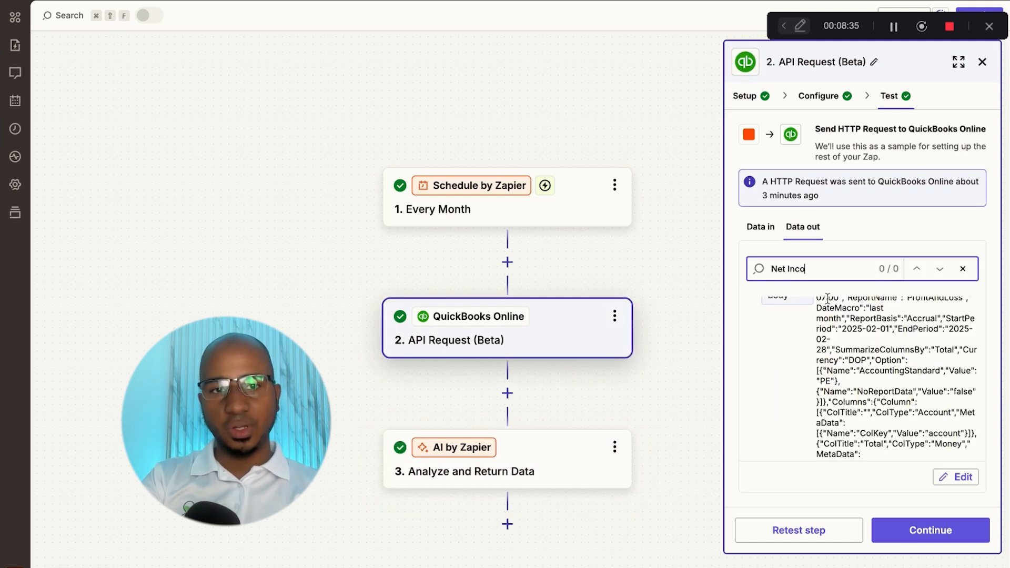
pyautogui.press('super+a')
pyautogui.write('Net')
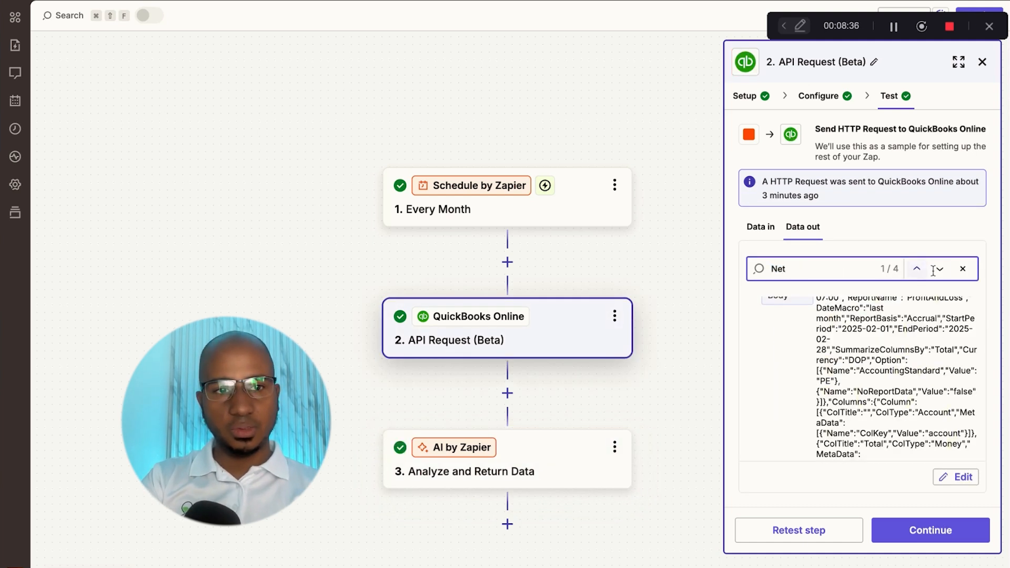
pyautogui.click(962, 269)
# - Find 'netincome' on the page, confirm 350.00, then reopen the AI step's configuration
pyautogui.press('super+f')
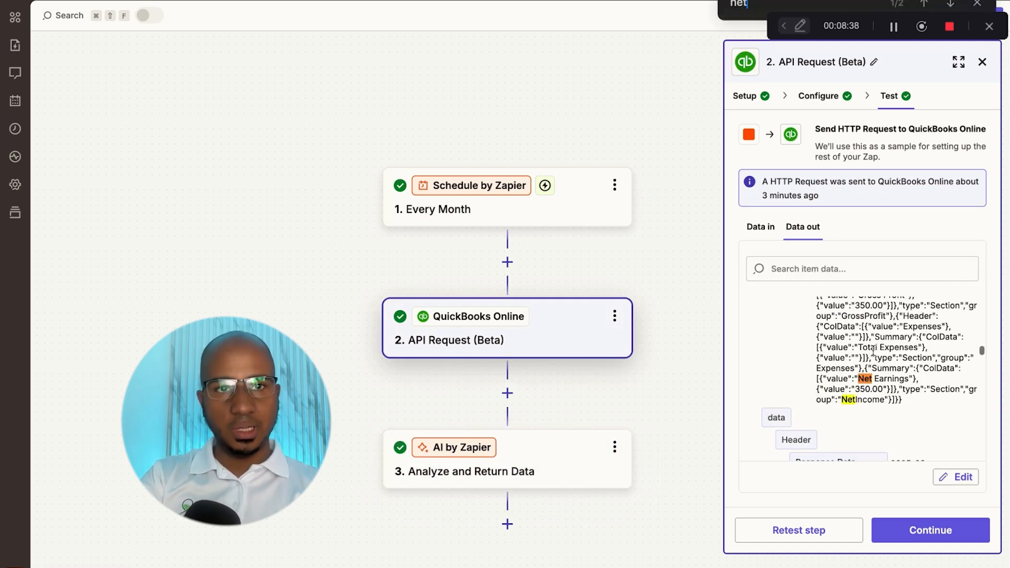
pyautogui.write('netincome')
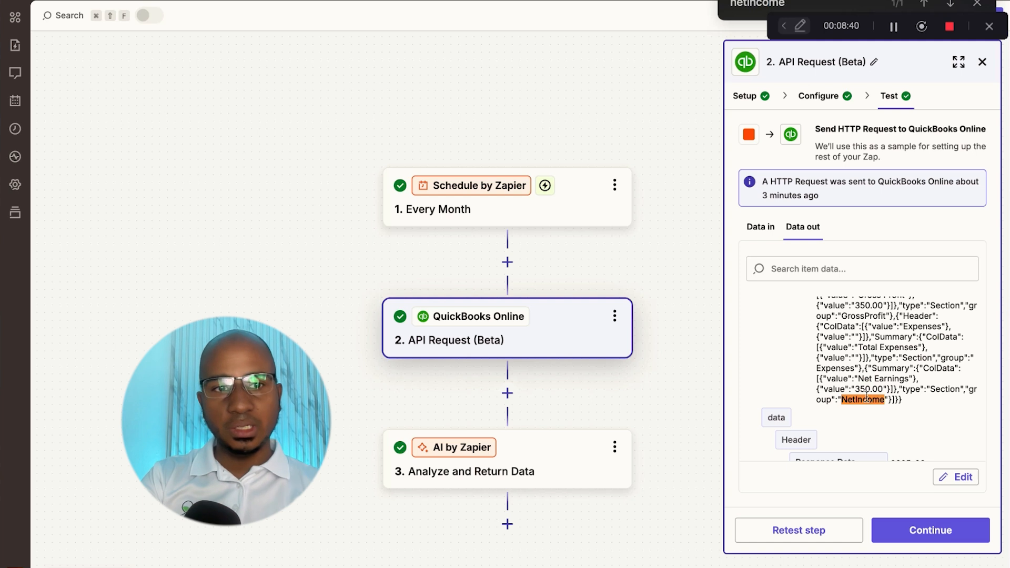
pyautogui.moveTo(823, 388); pyautogui.dragTo(885, 389)
pyautogui.click(883, 395)
pyautogui.doubleClick(890, 379)
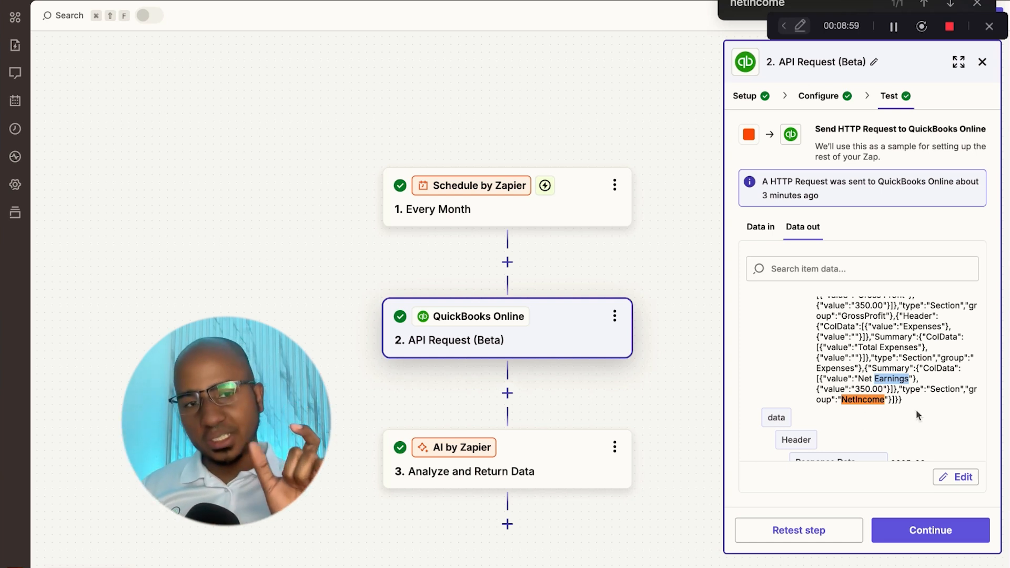
pyautogui.click(502, 465)
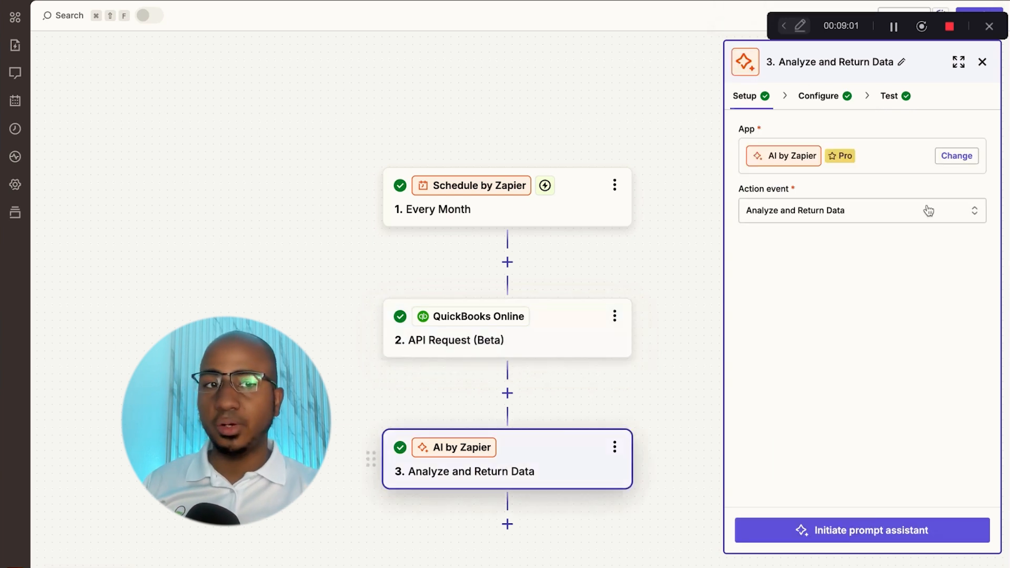
pyautogui.click(832, 103)
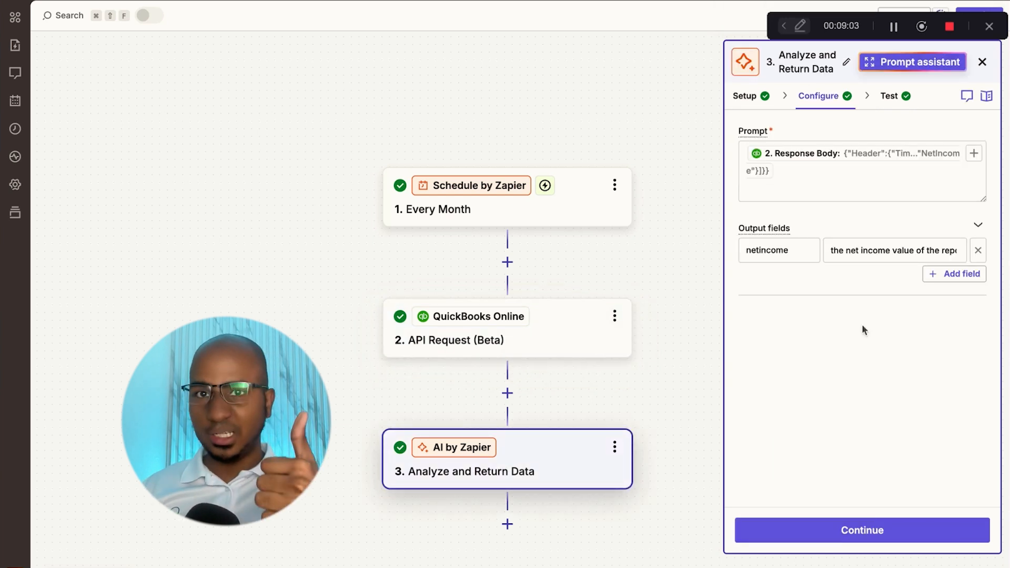